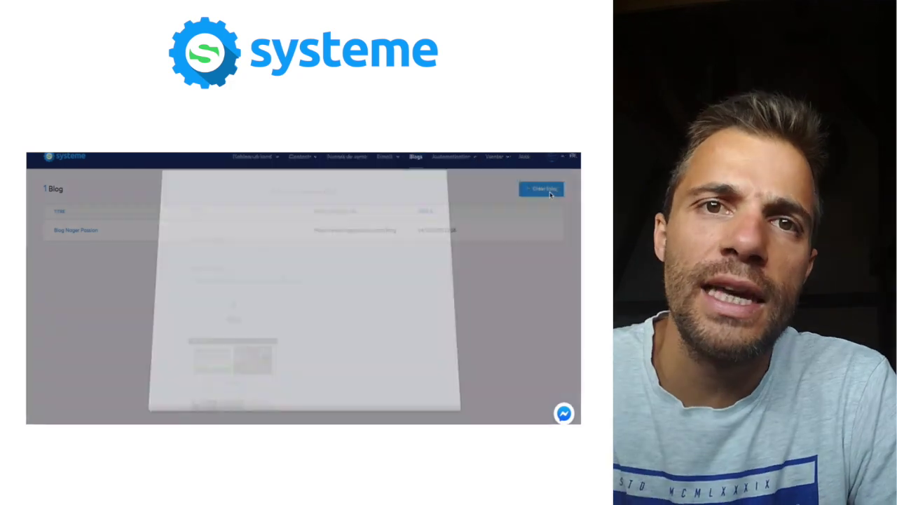
Create the "blog test" blog on the clubprive.mon-business-facile.com domain with the Blog template
left_click(268, 251)
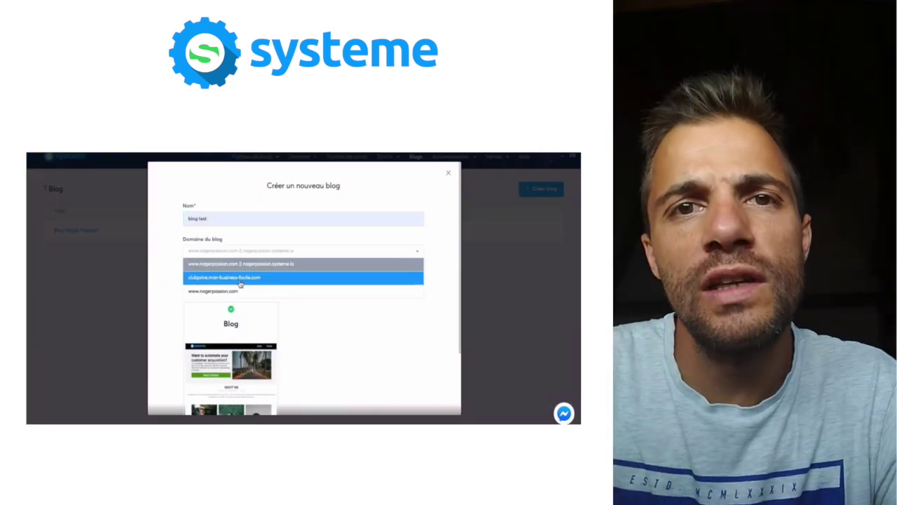
left_click(352, 276)
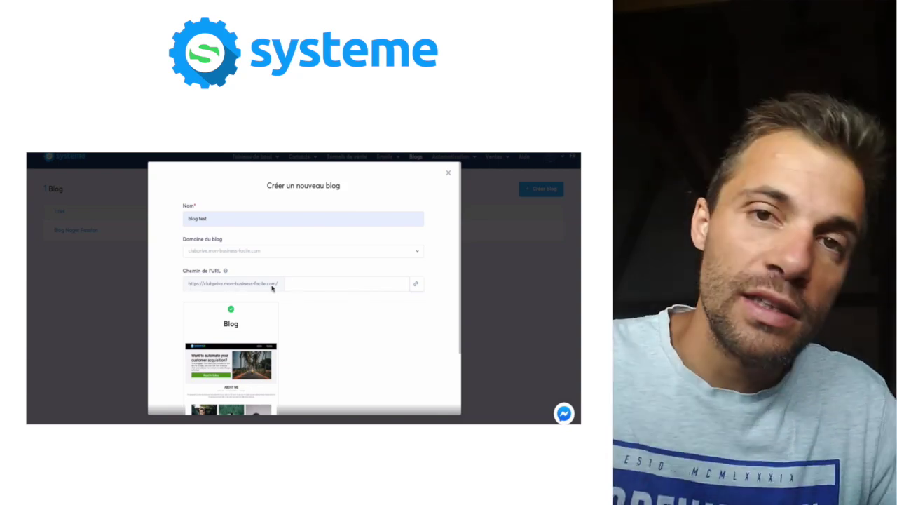
scroll(353, 328, "down", 2)
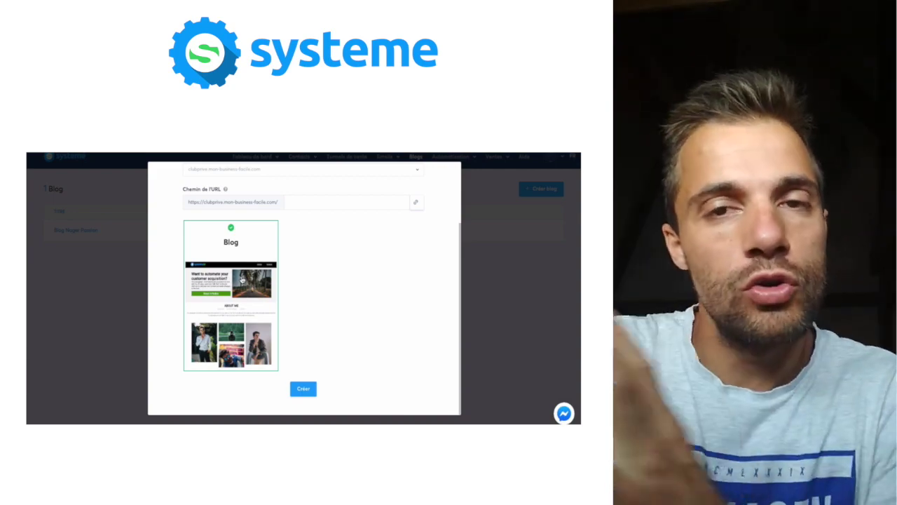
left_click(305, 389)
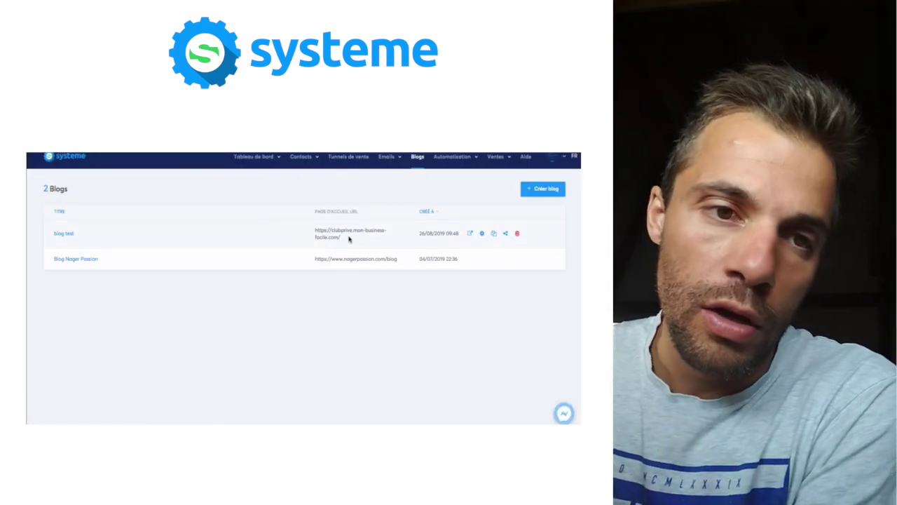
Open the blog test pages list, view the live home page down to its footer, and return to the list
left_click(63, 234)
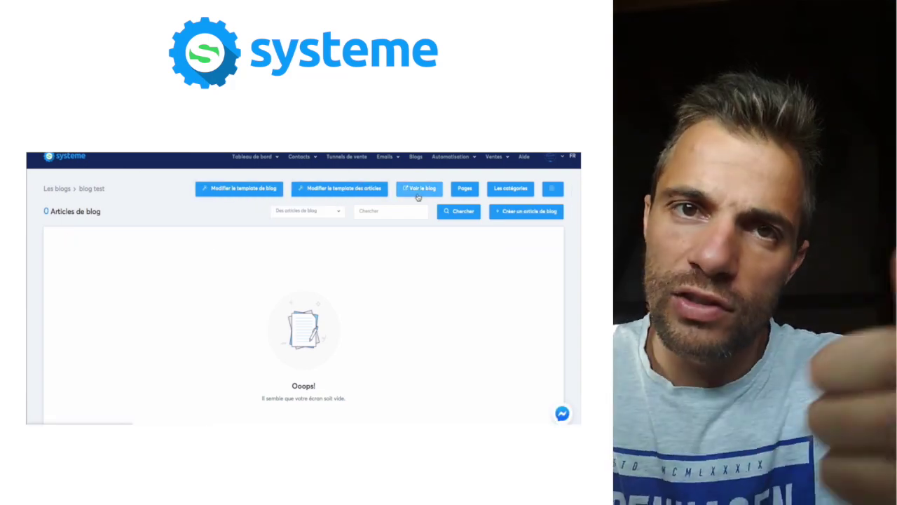
left_click(464, 189)
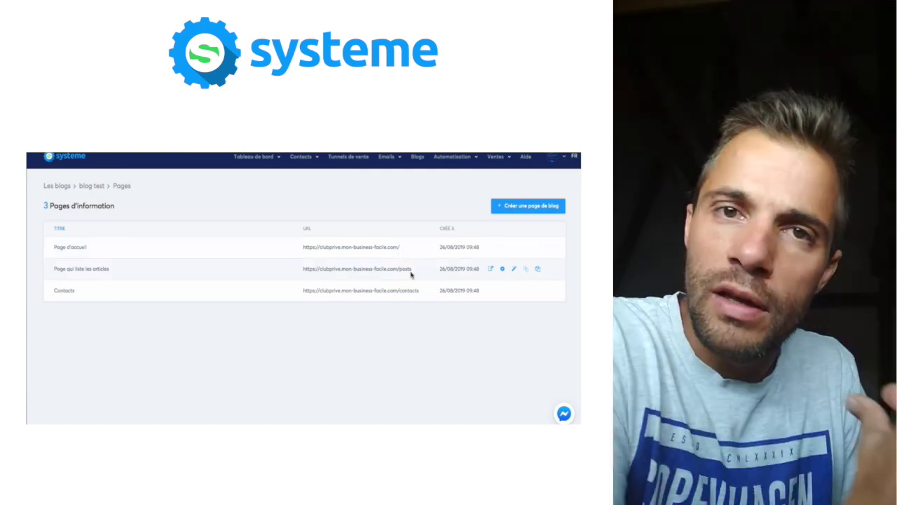
left_click(491, 249)
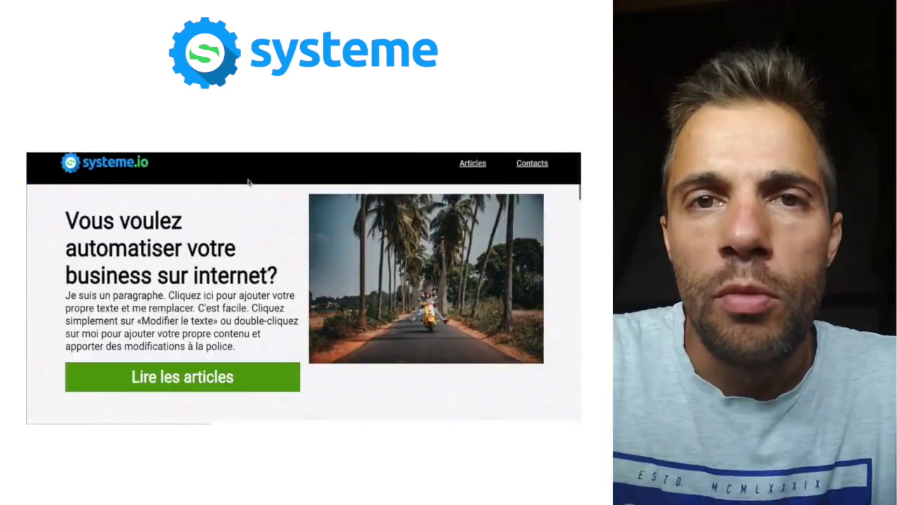
scroll(357, 341, "down", 1)
scroll(358, 342, "down", 10)
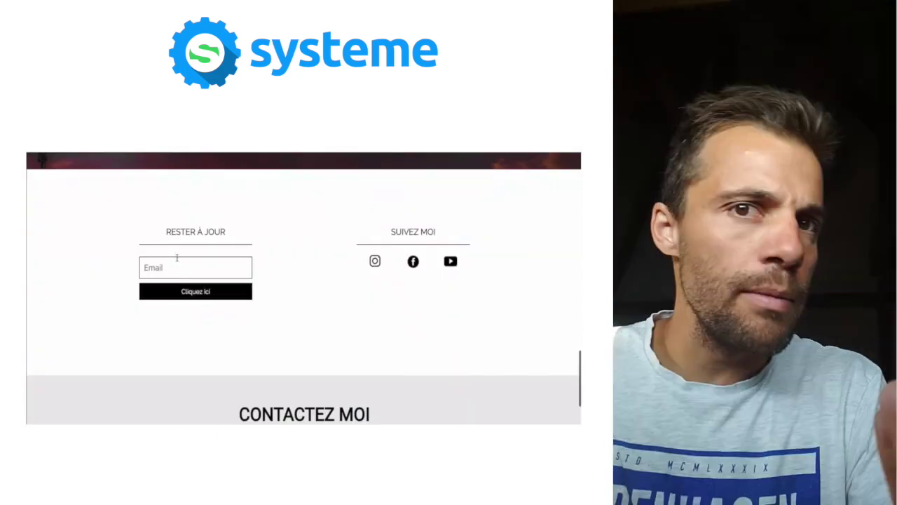
scroll(469, 337, "down", 2)
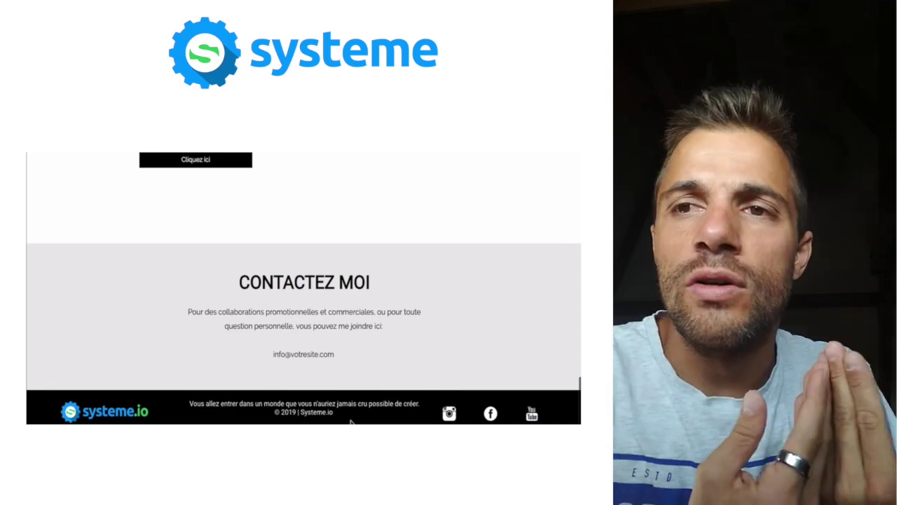
scroll(393, 387, "up", 15)
key("ctrl+w")
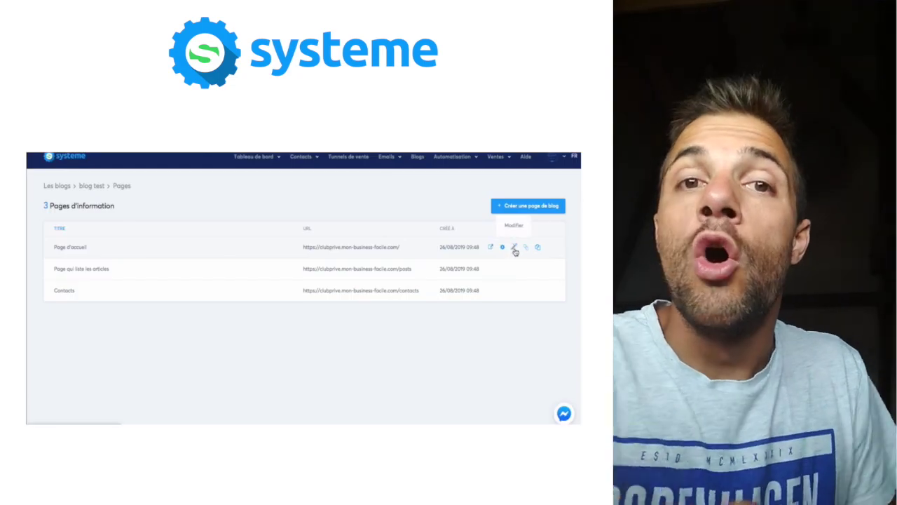
Look through the home page in the page editor and open the blog template of blog test for editing
left_click(514, 248)
scroll(426, 266, "down", 10)
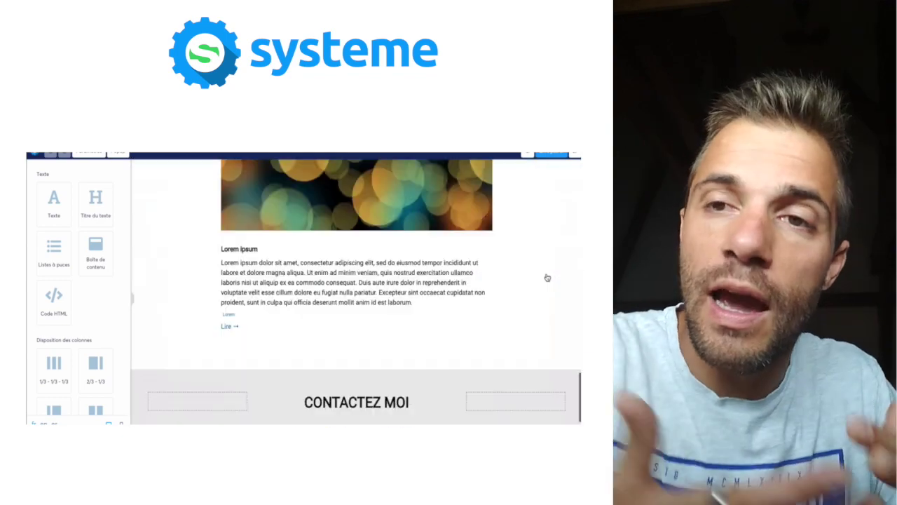
scroll(418, 356, "down", 1)
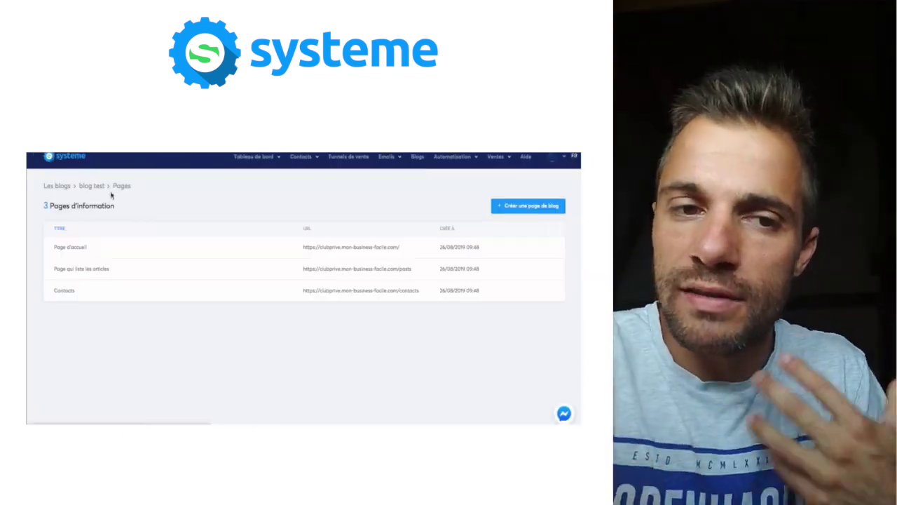
left_click(91, 184)
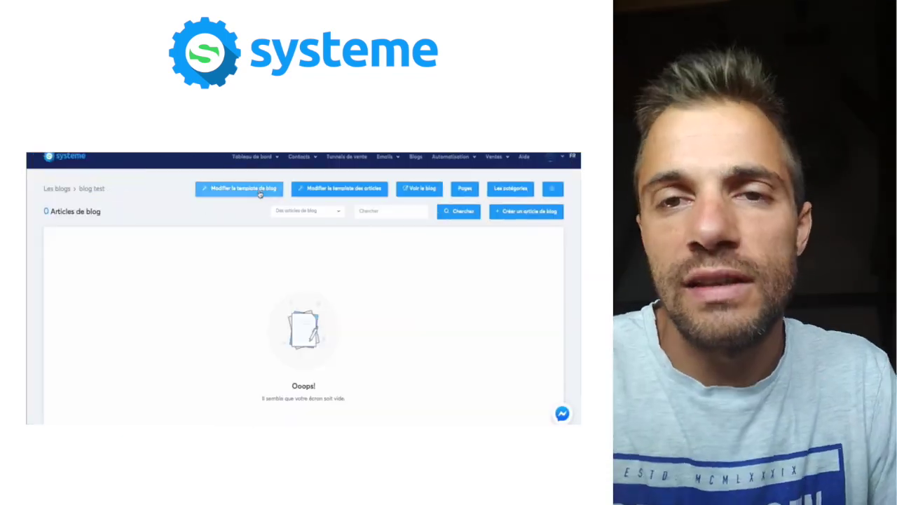
left_click(243, 189)
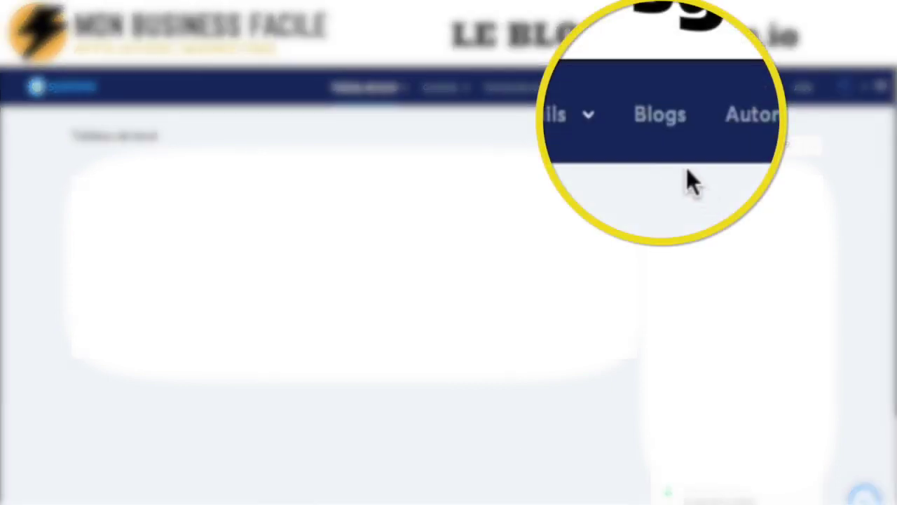
Start a new blog from the blogs list and name it "blog test"
left_click(626, 94)
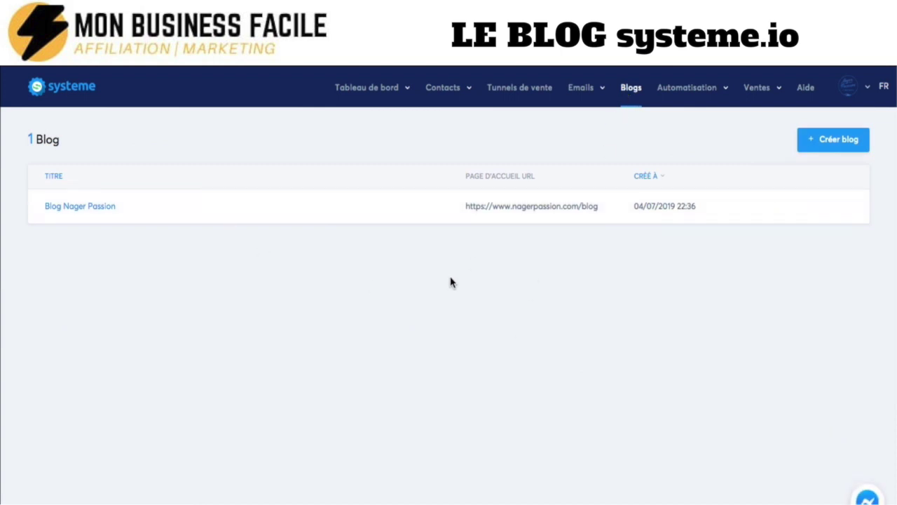
left_click(844, 144)
left_click(315, 196)
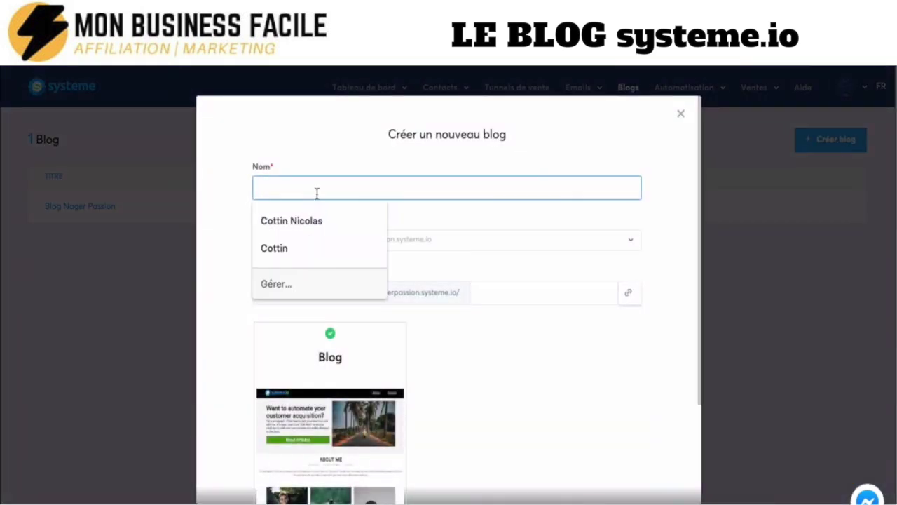
type("Blog")
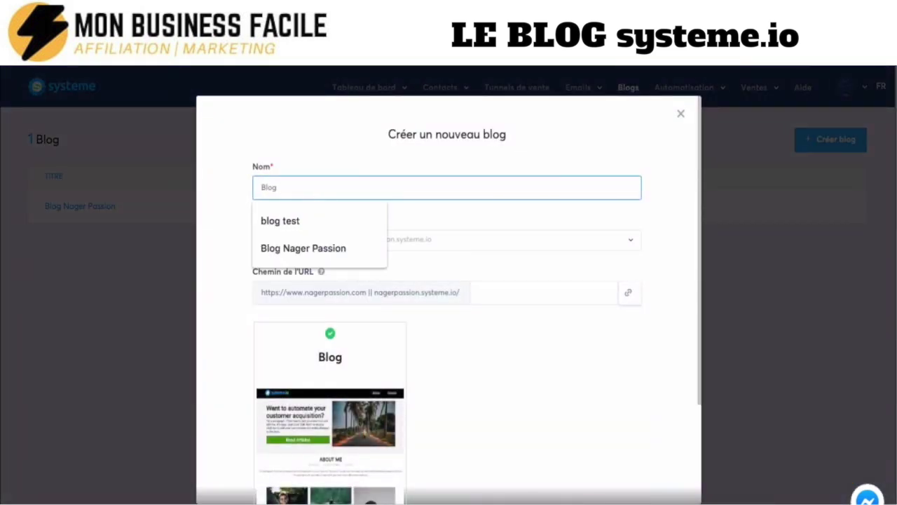
key("Down")
key("Return")
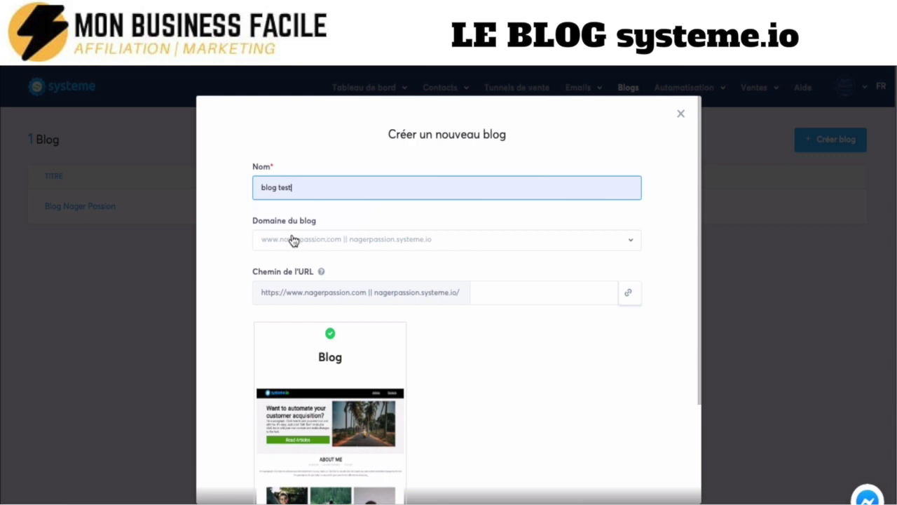
Set the new blog's domain to clubprive.mon-business-facile.com, keep the Blog template, and create the blog
left_click(634, 251)
left_click(345, 283)
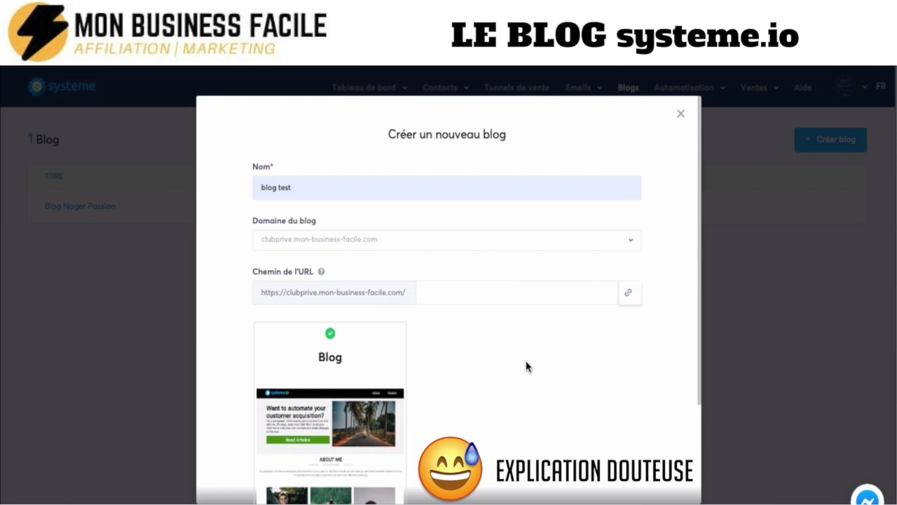
scroll(550, 384, "down", 2)
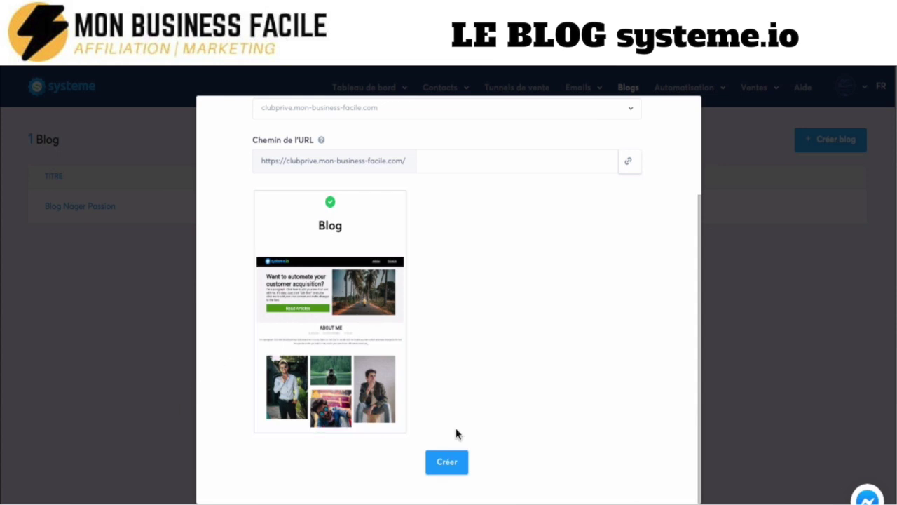
left_click(449, 466)
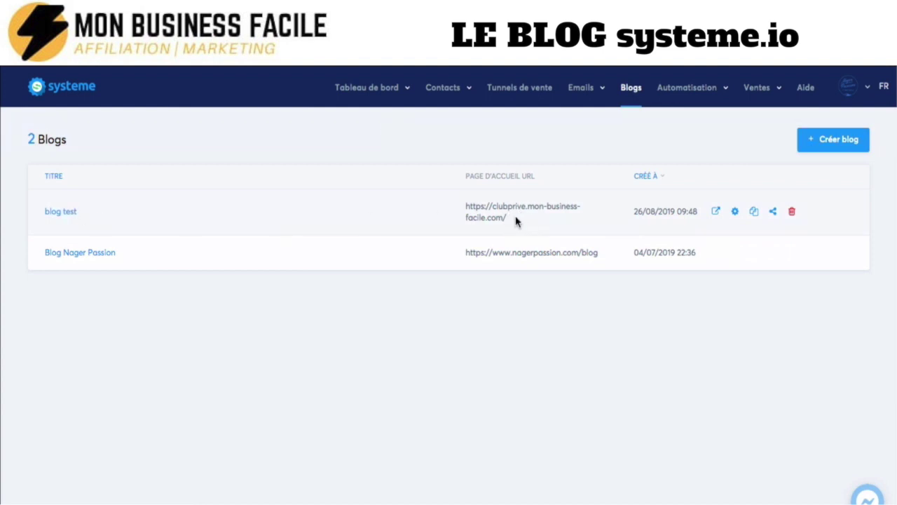
Open the pages list of blog test and view its live home page (Page d'accueil)
left_click(68, 217)
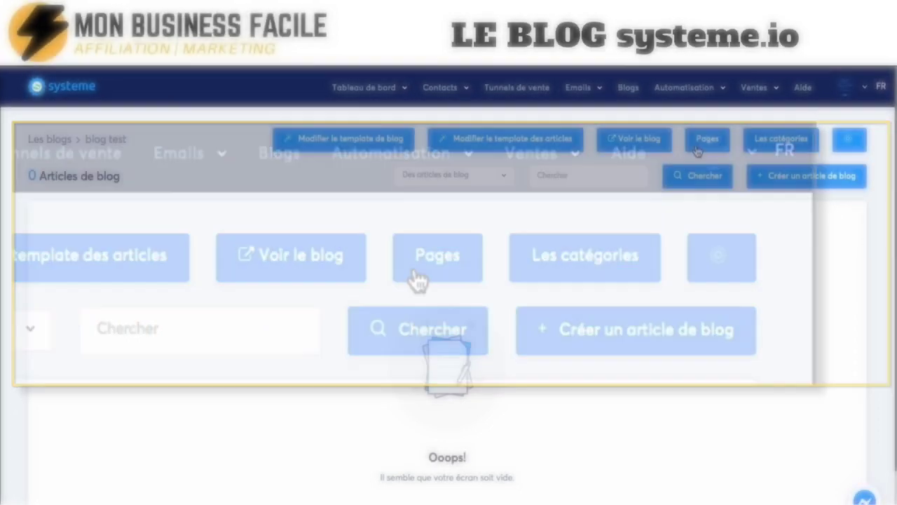
left_click(710, 140)
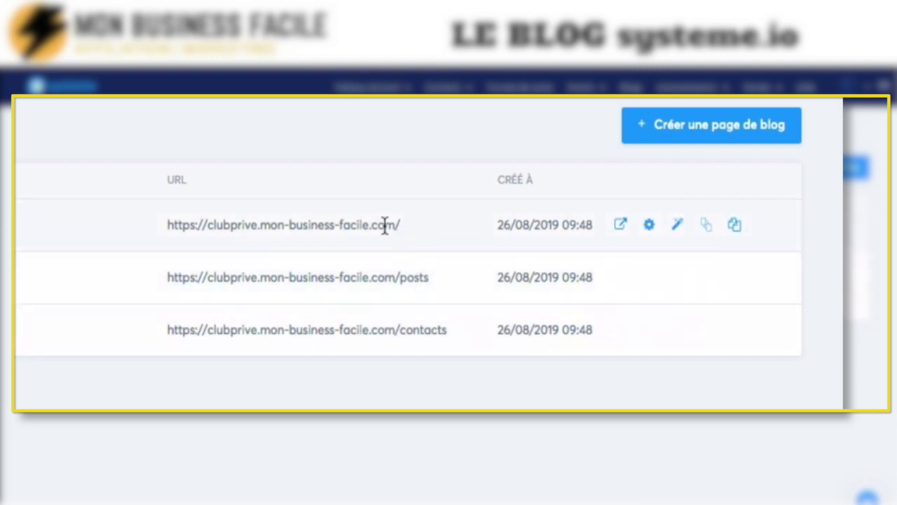
left_click(621, 226)
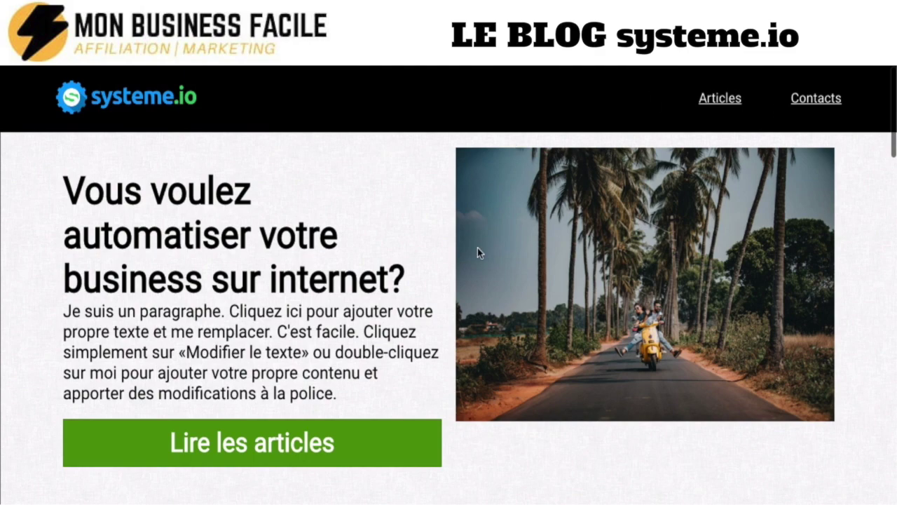
Examine the live home page's about, photo, email signup, social and contact sections, and return to the pages list
scroll(495, 375, "down", 3)
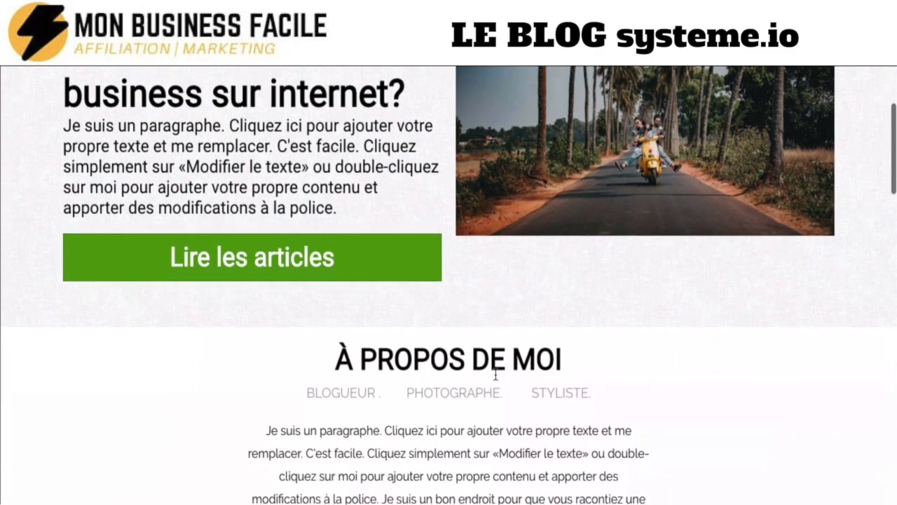
scroll(459, 250, "up", 2)
scroll(535, 385, "down", 4)
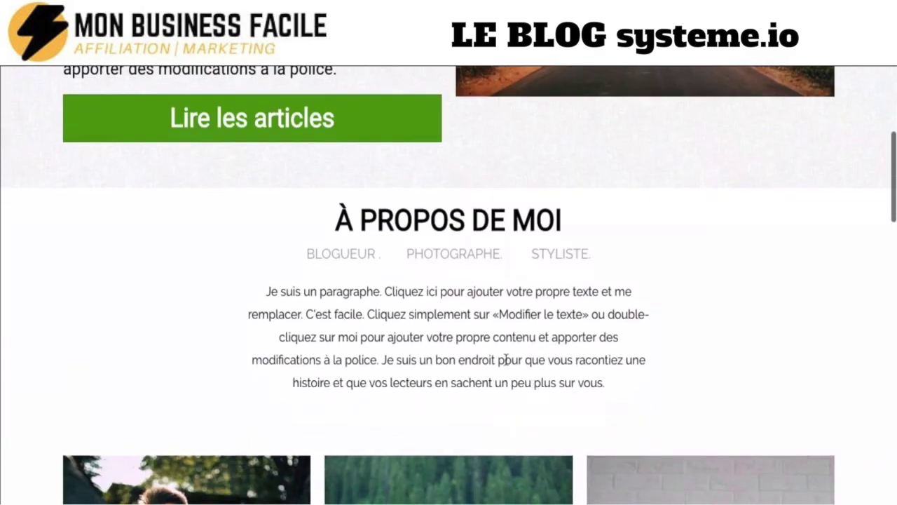
scroll(547, 284, "down", 1)
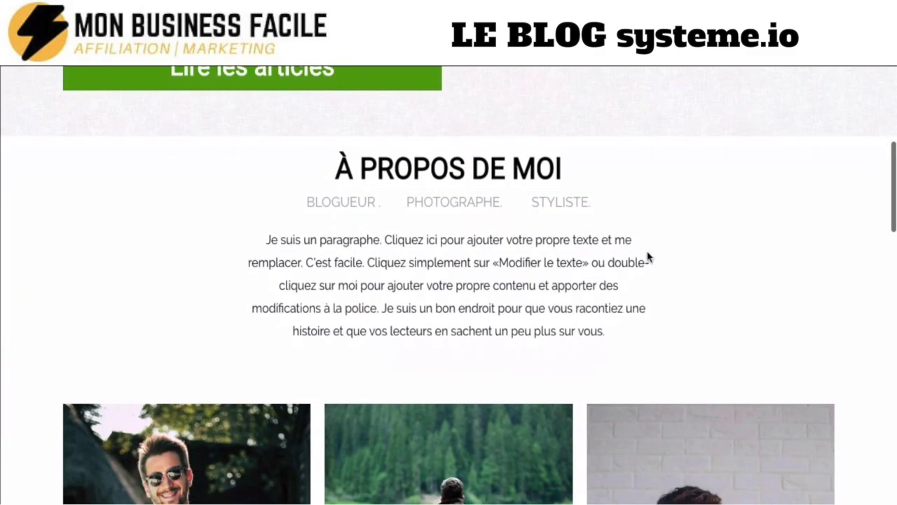
scroll(652, 261, "down", 8)
scroll(597, 335, "down", 7)
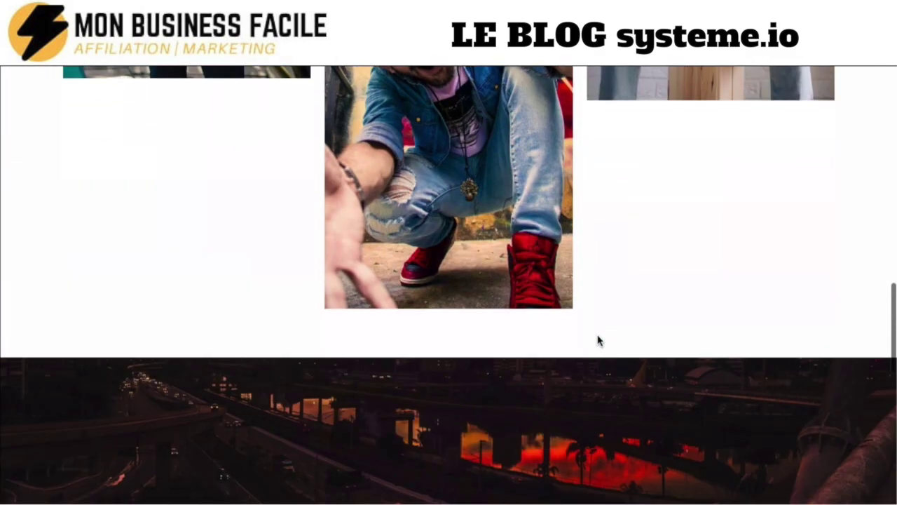
scroll(597, 339, "up", 3)
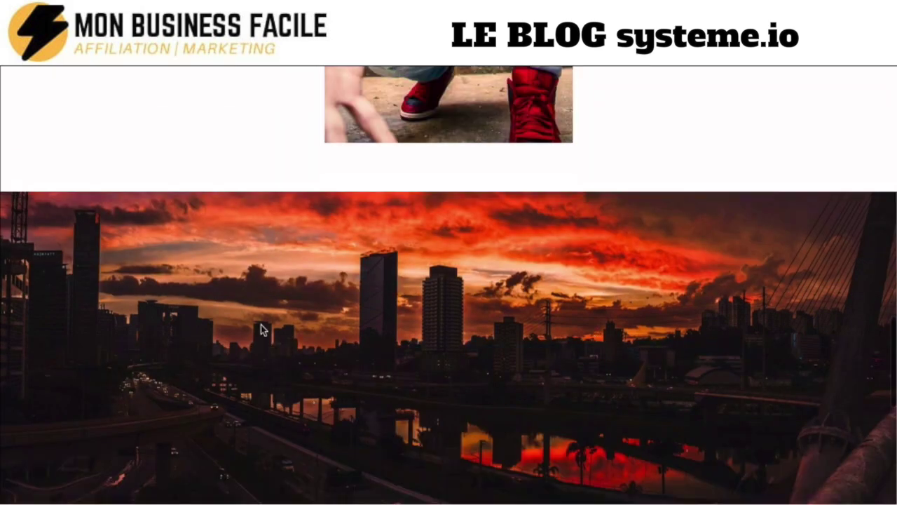
scroll(533, 397, "down", 2)
scroll(532, 400, "down", 5)
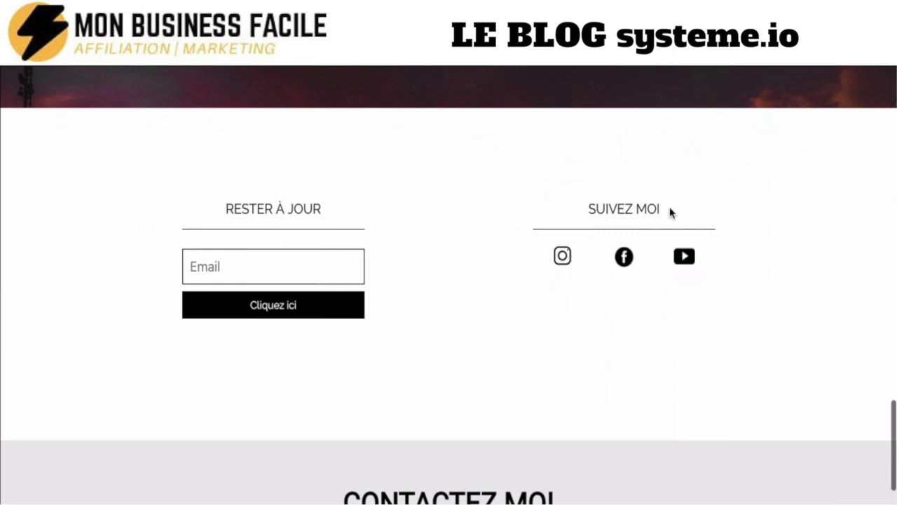
scroll(713, 374, "down", 3)
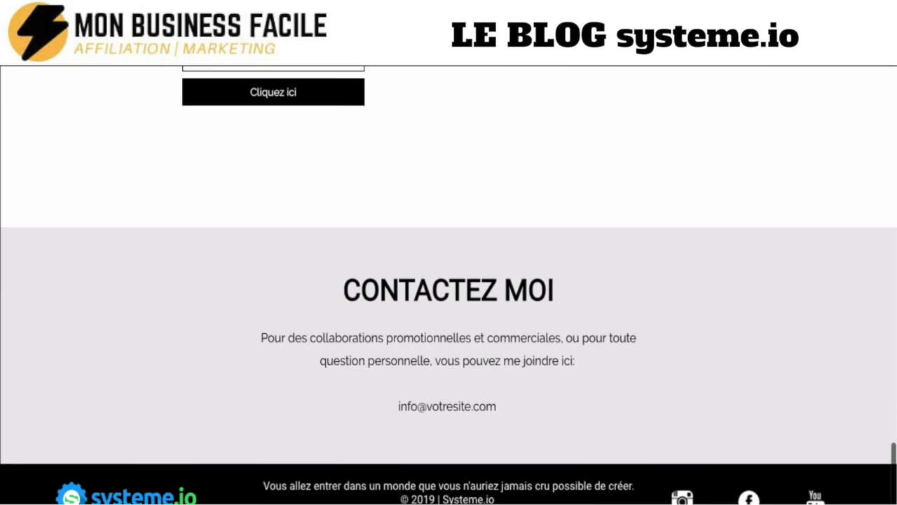
scroll(603, 460, "up", 15)
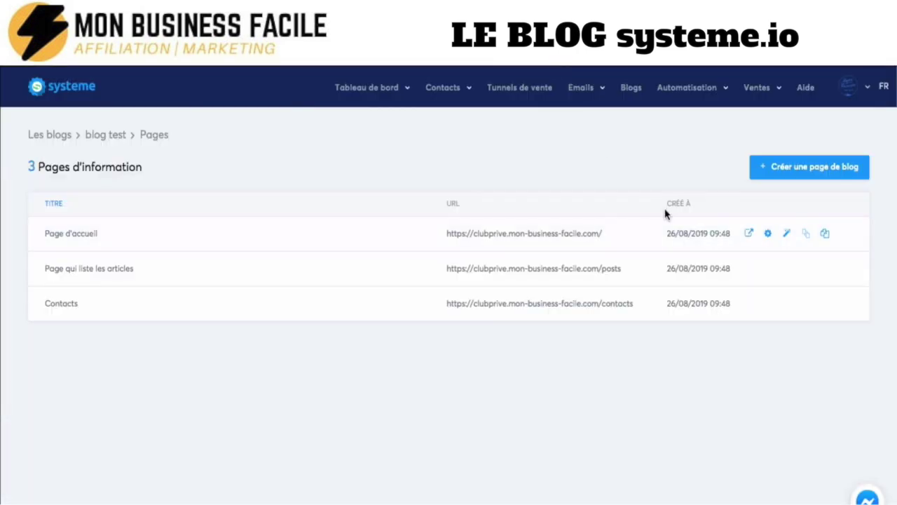
Open the home page in the page editor and look through the available content elements
left_click(787, 233)
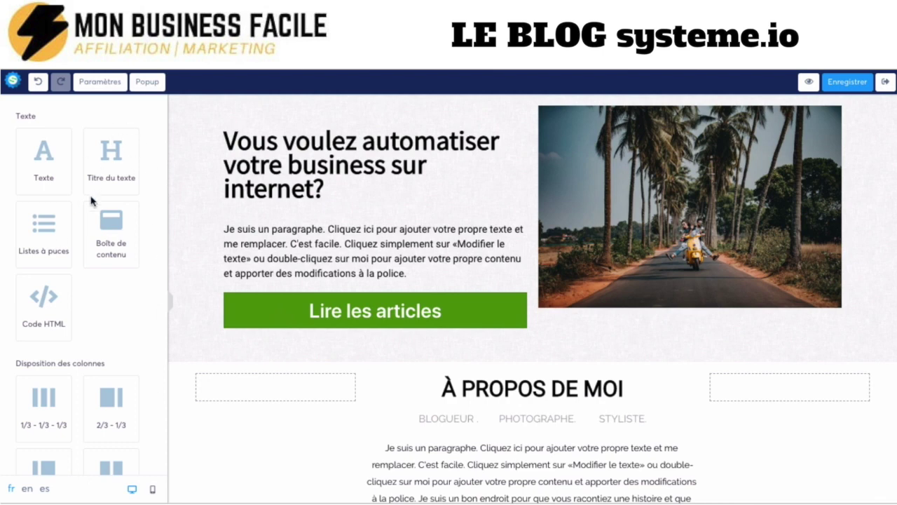
scroll(90, 201, "down", 10)
scroll(90, 200, "down", 2)
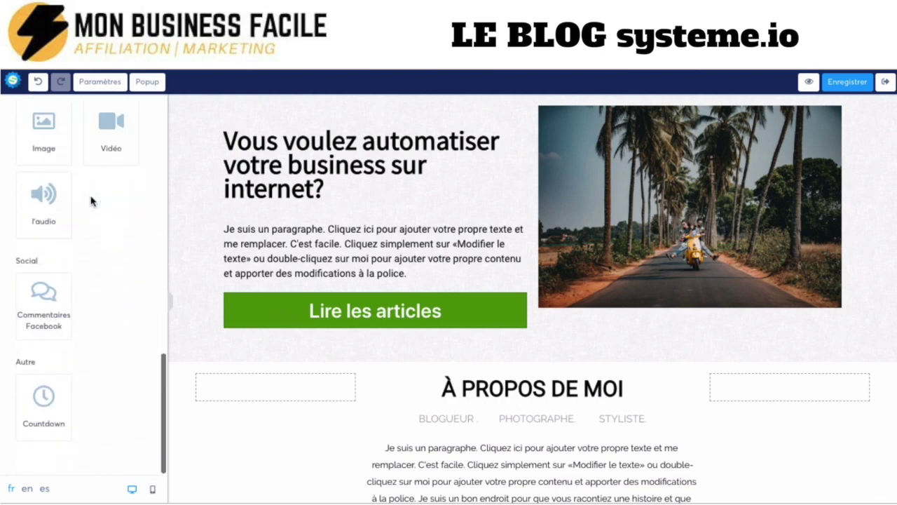
scroll(90, 200, "up", 12)
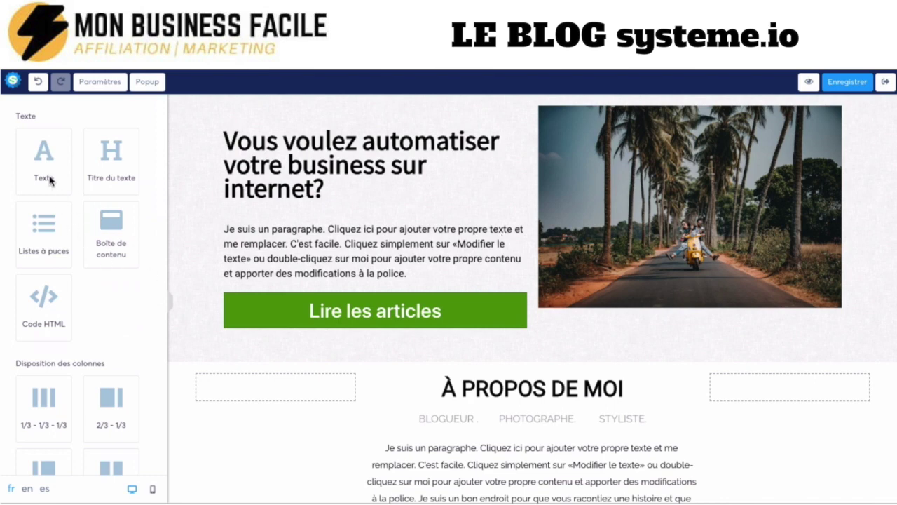
Examine the column layout, blog, form, media, social and countdown elements available in the page editor
scroll(92, 287, "down", 5)
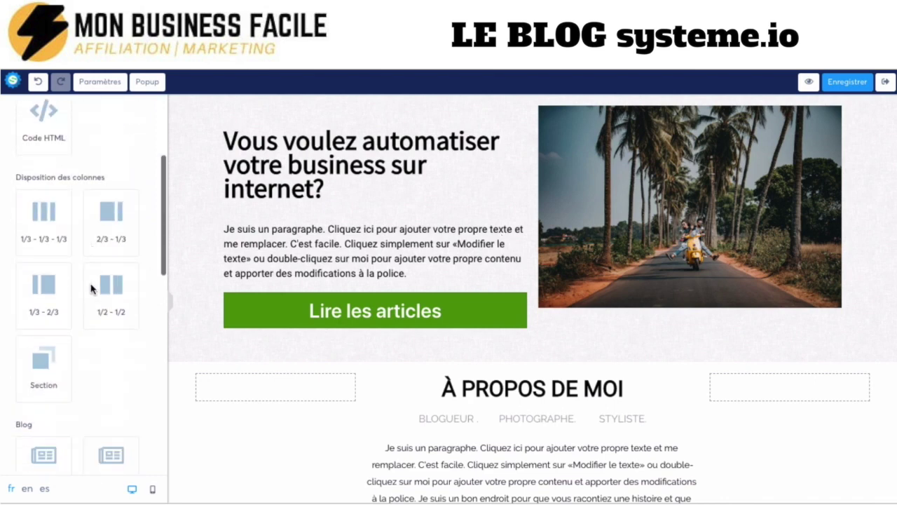
scroll(99, 242, "up", 1)
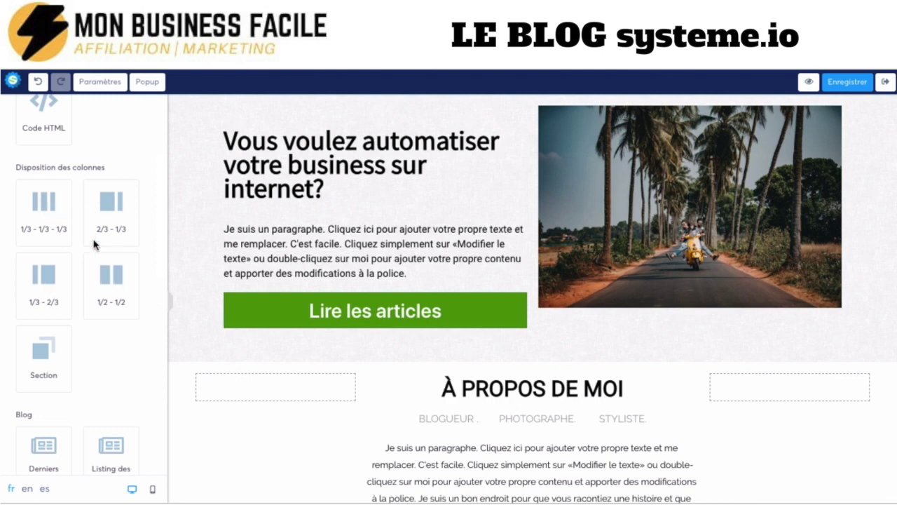
scroll(127, 358, "down", 3)
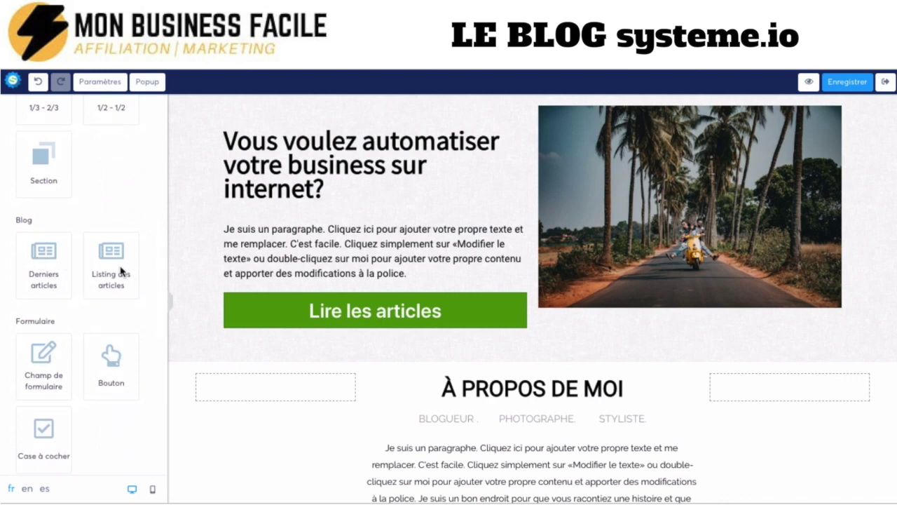
scroll(45, 254, "down", 1)
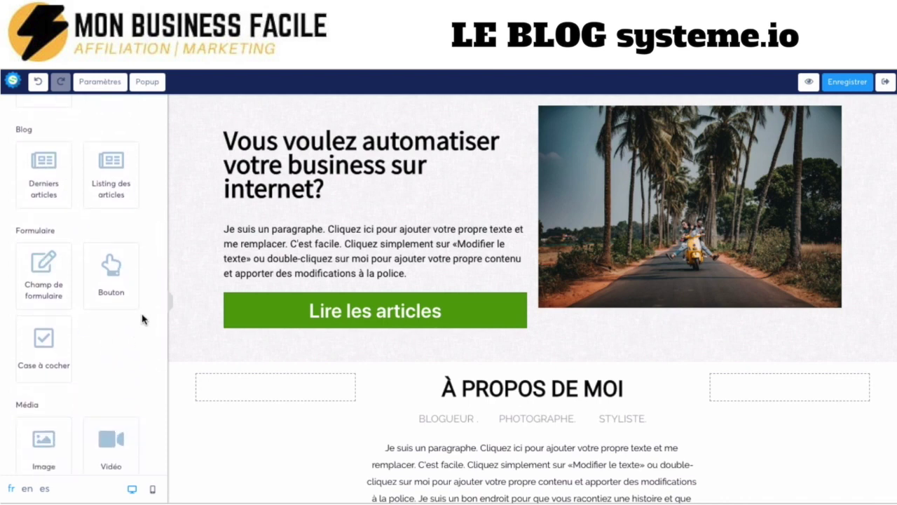
scroll(143, 318, "down", 3)
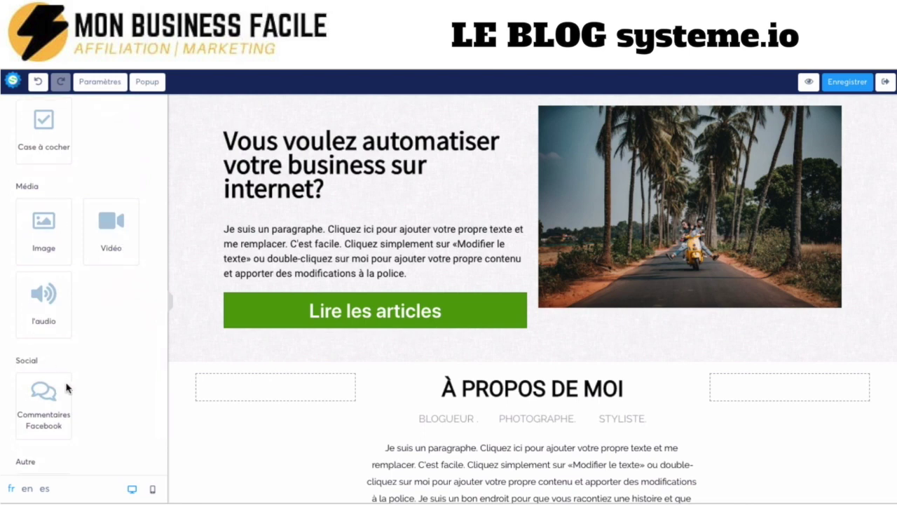
scroll(66, 386, "down", 1)
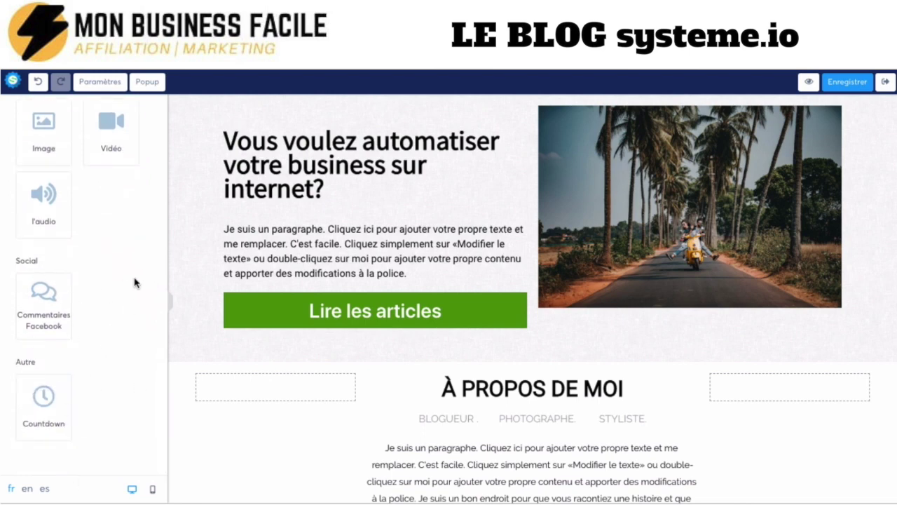
scroll(99, 255, "up", 3)
scroll(99, 255, "up", 5)
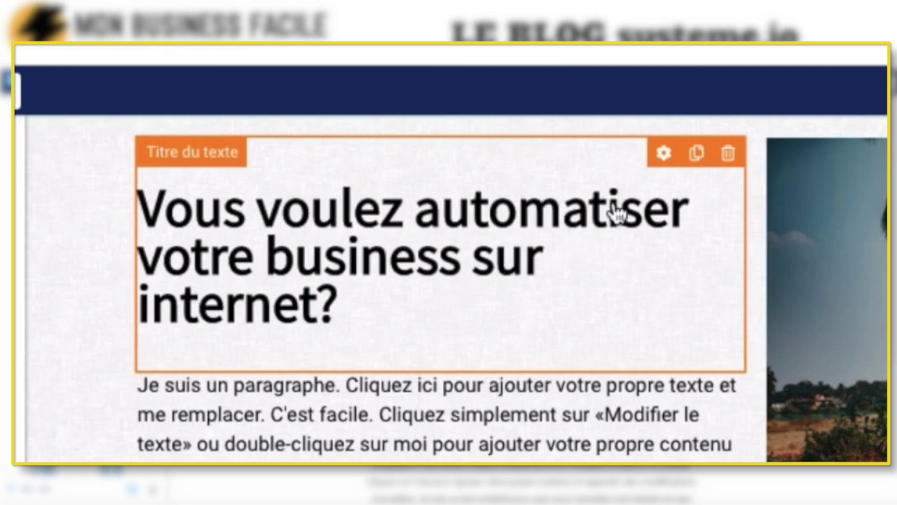
View the typography, colour and margin settings of the home page's main headline
left_click(666, 157)
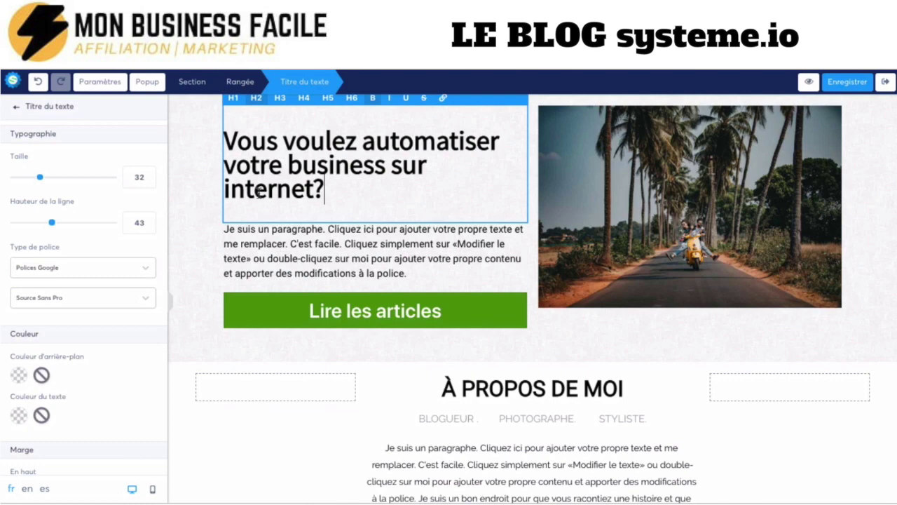
left_click(199, 165)
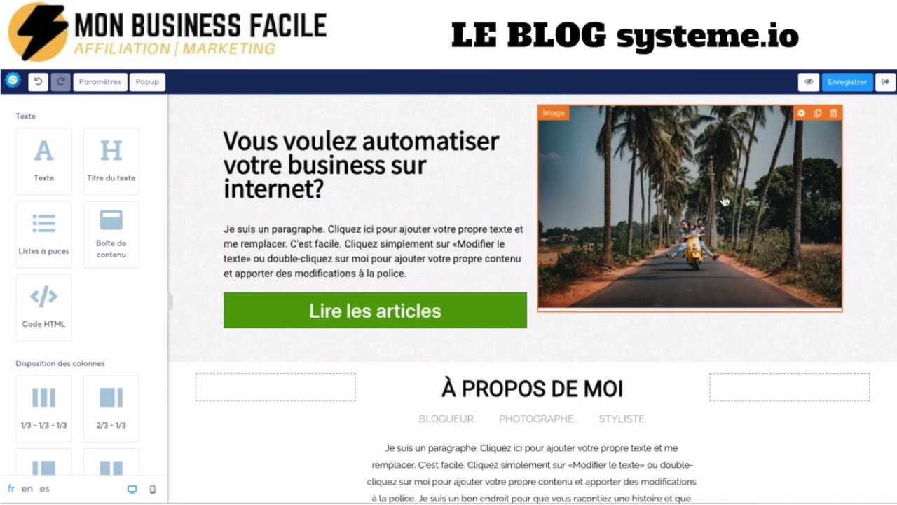
Save and close the home page, and open the blog template of blog test for editing
left_click(849, 84)
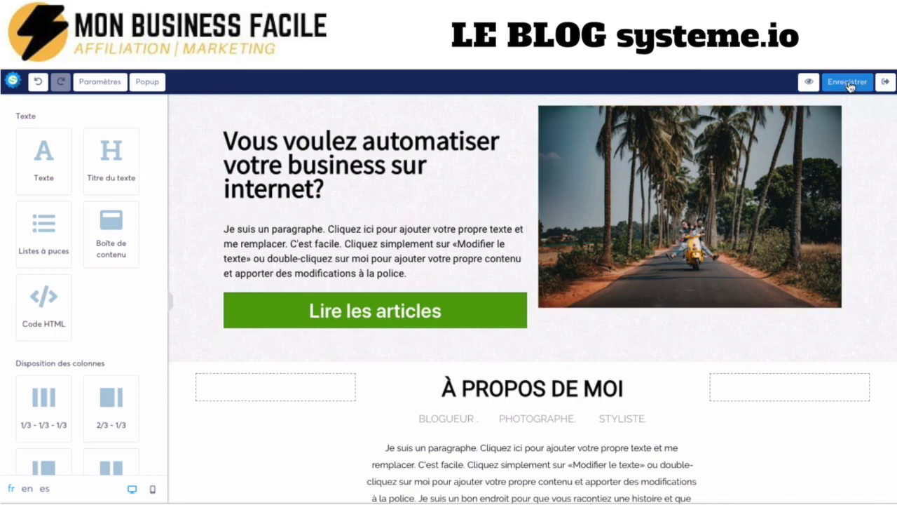
left_click(886, 82)
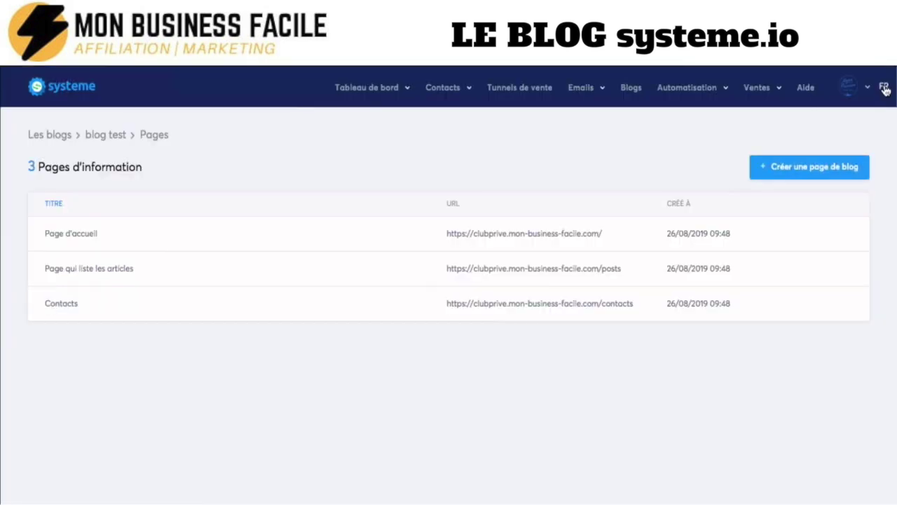
left_click(113, 139)
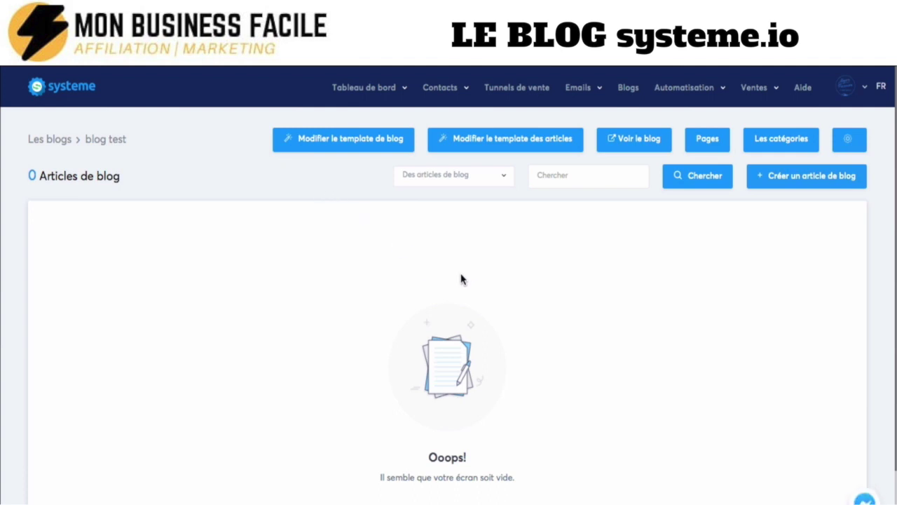
left_click(380, 139)
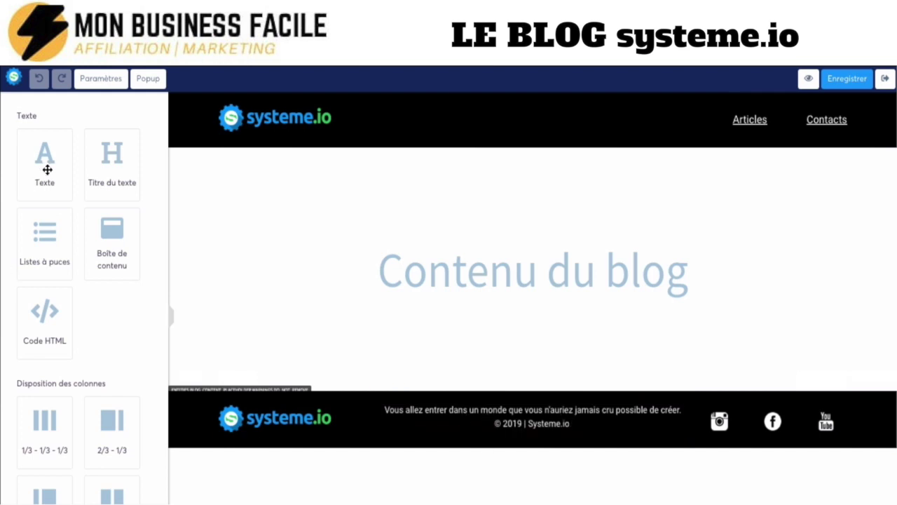
Add a text element above the tagline in the template's footer and set its text colour to white
left_click_drag(47, 169, 591, 421)
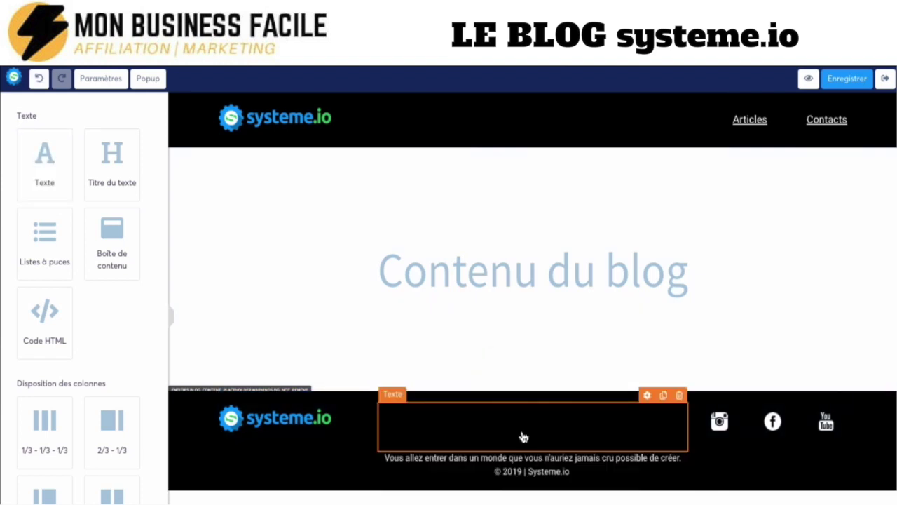
left_click(522, 430)
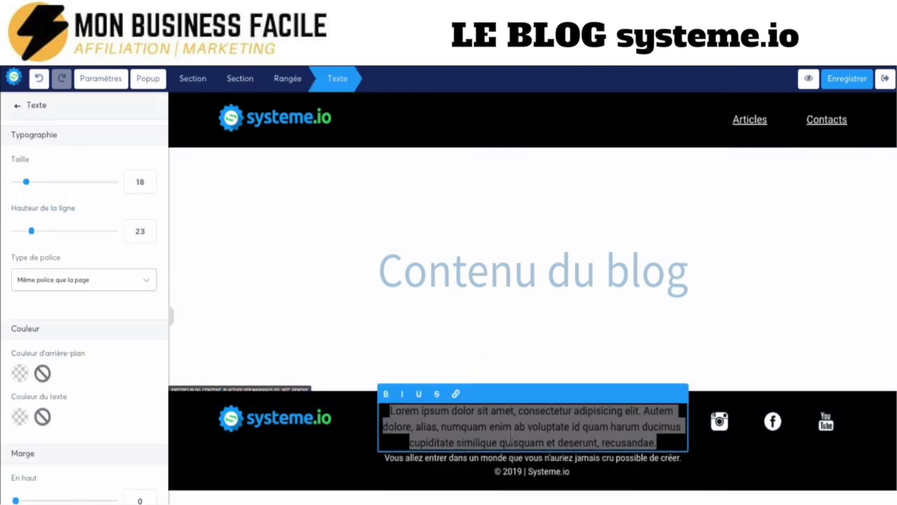
left_click(20, 416)
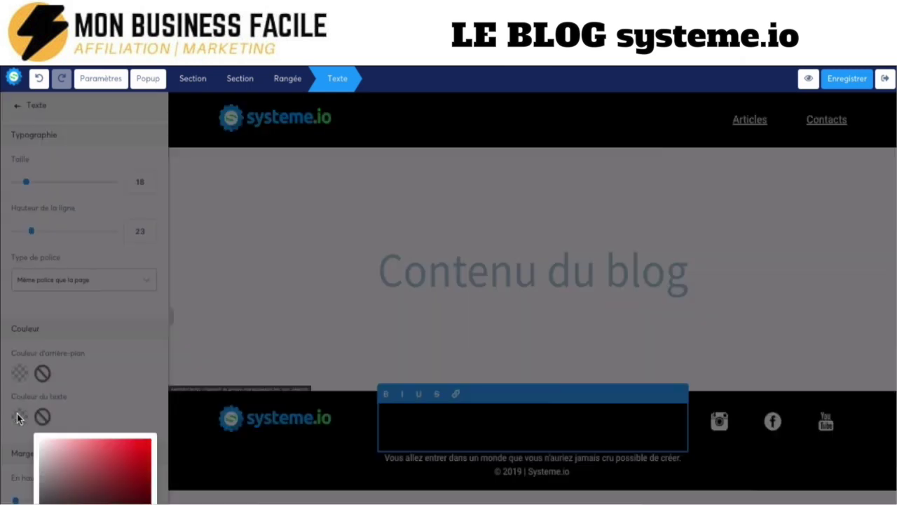
left_click(55, 463)
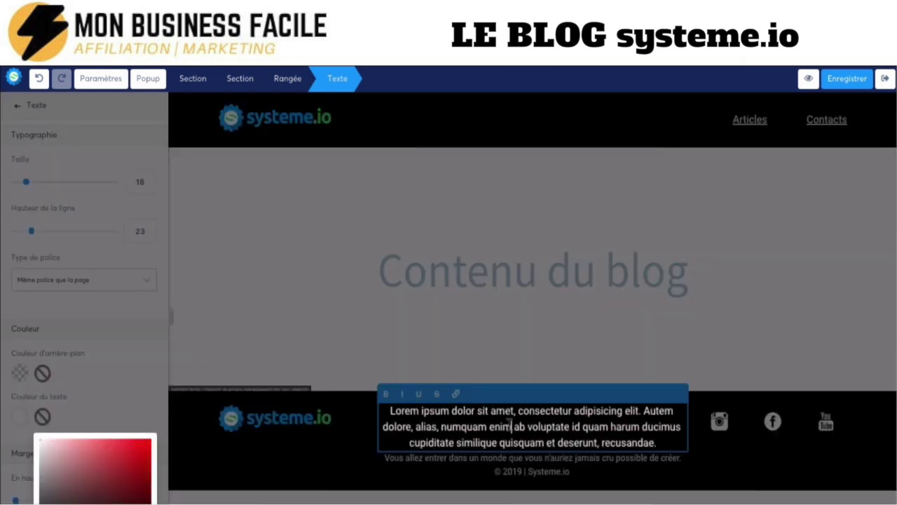
Replace the placeholder text of the new footer element with Accueil
triple_click(509, 426)
key("BackSpace")
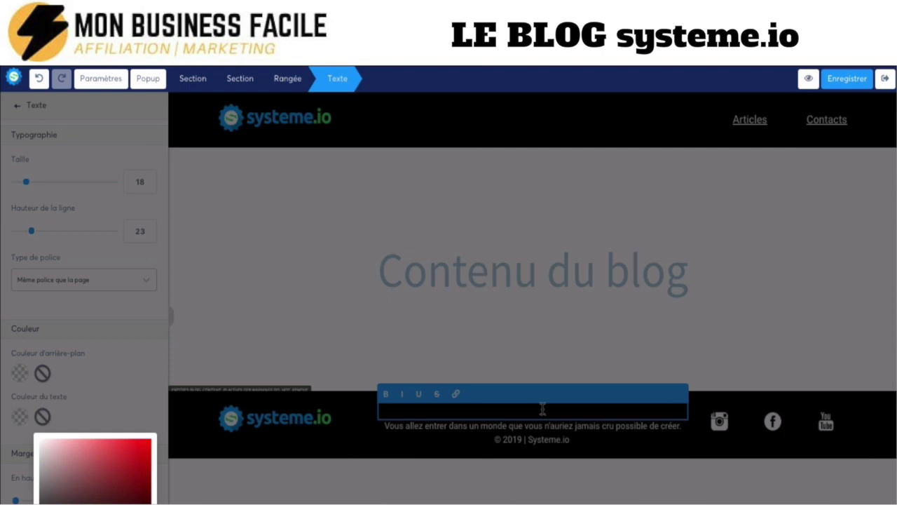
type("Accueil")
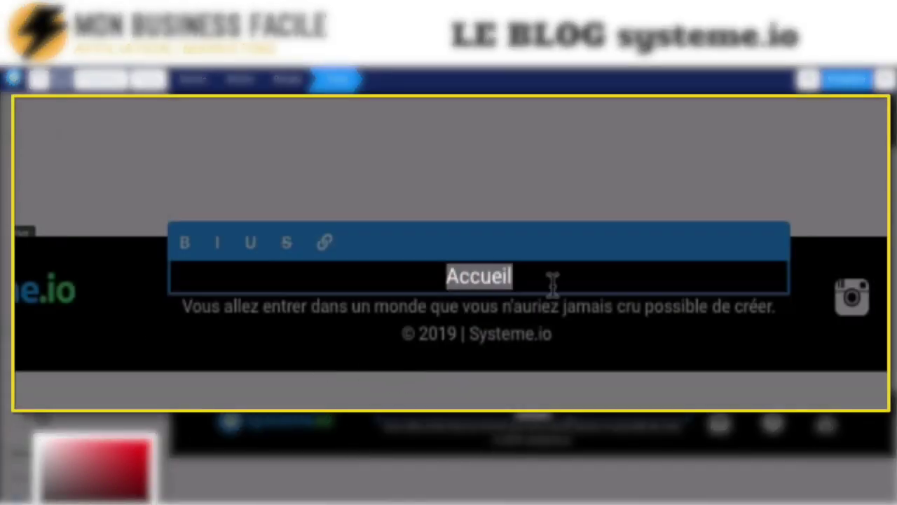
left_click(569, 413)
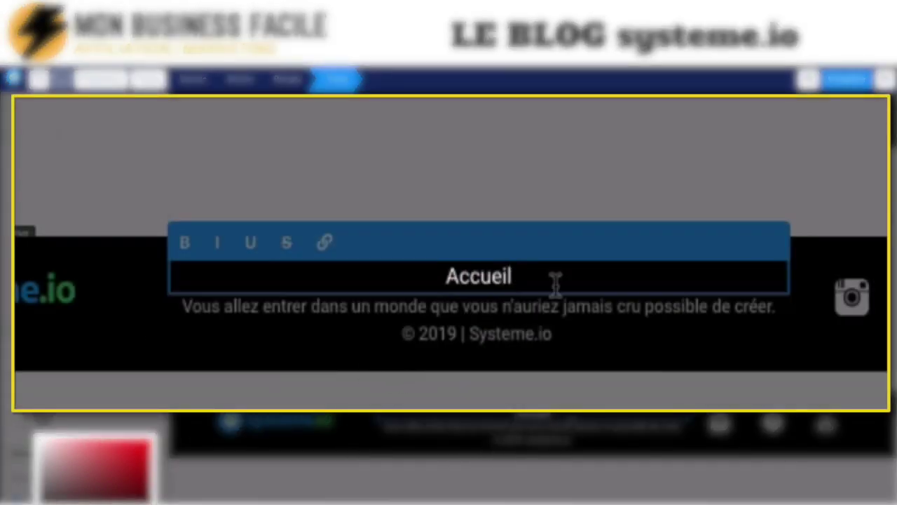
Extend the footer text with bar-separated entries so it reads Accueil | Blog | Connexion
type(".")
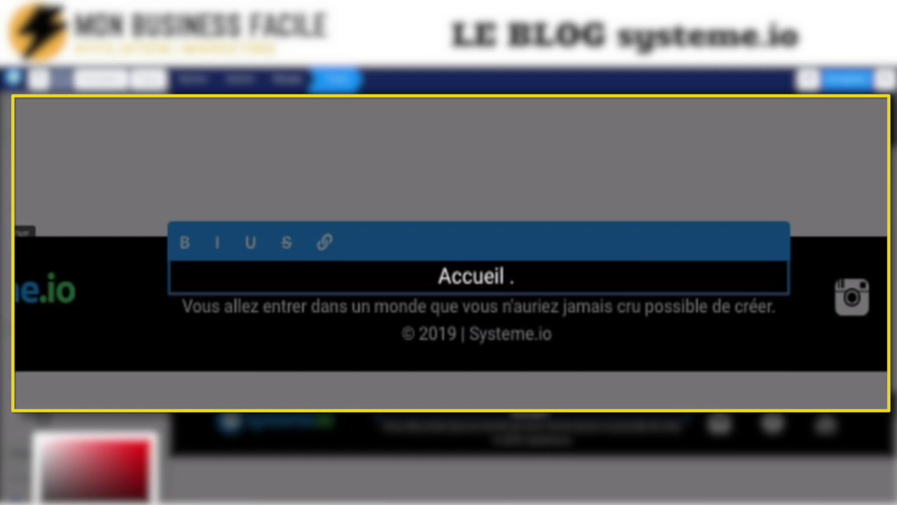
type("|")
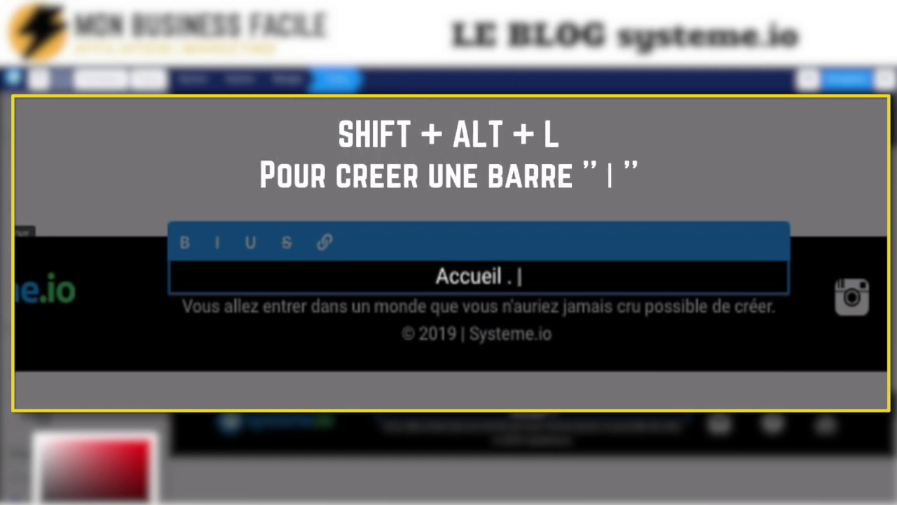
key("BackSpace")
key("Right")
key("Right")
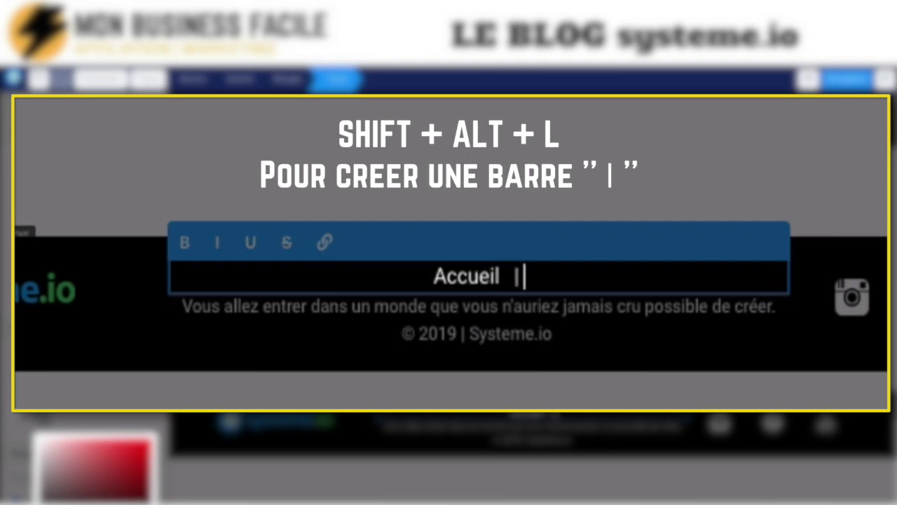
type("B")
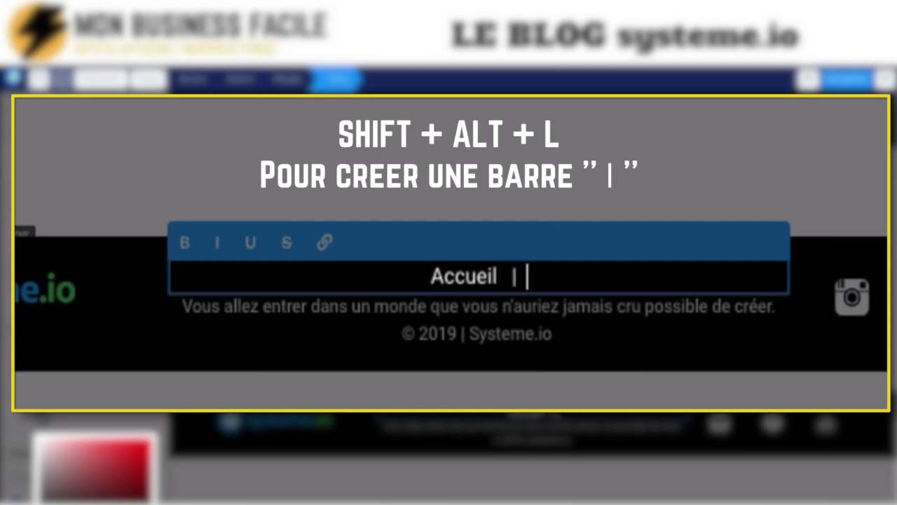
type("log")
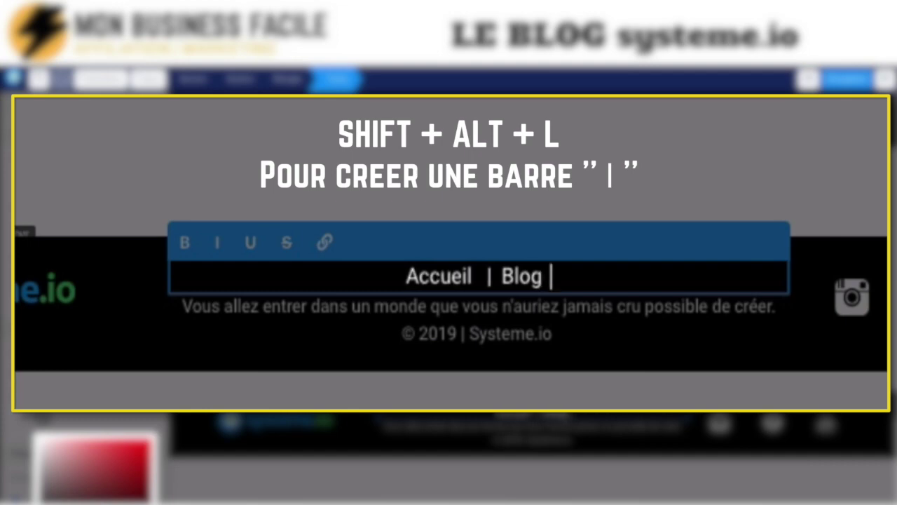
type(" |")
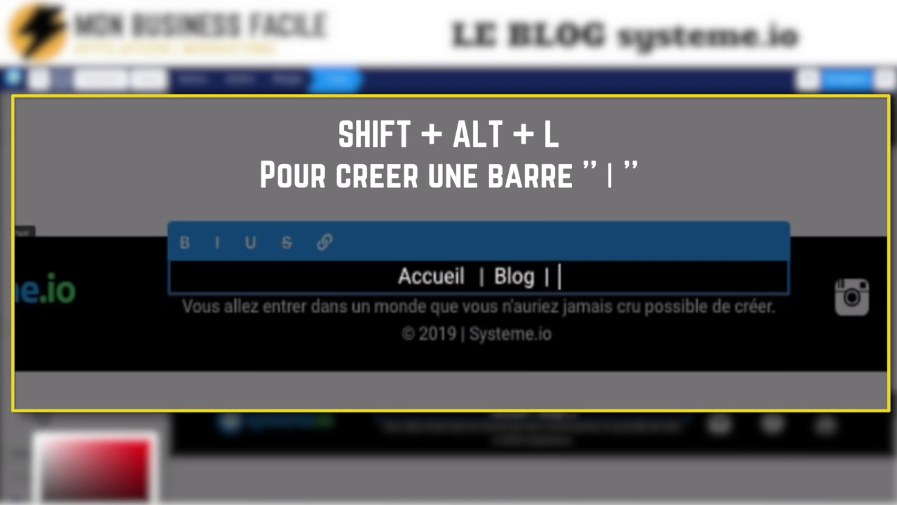
type("  Conn")
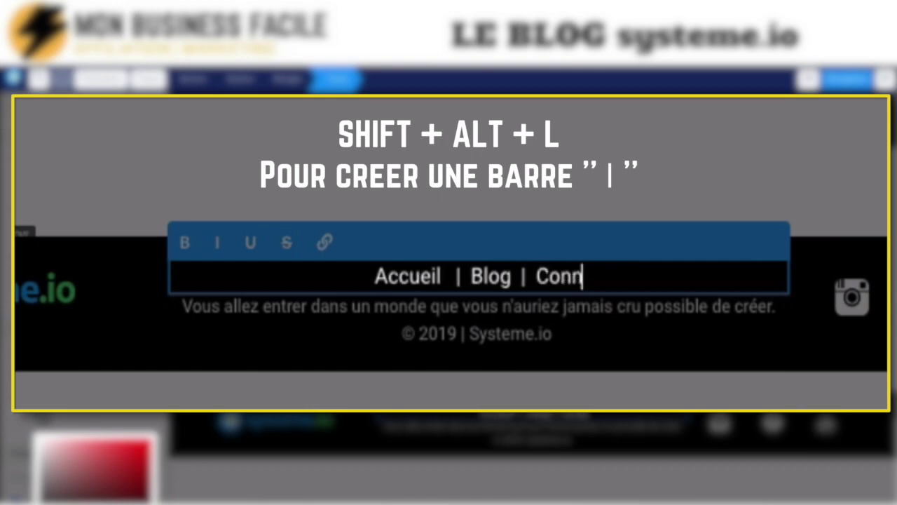
type("exion")
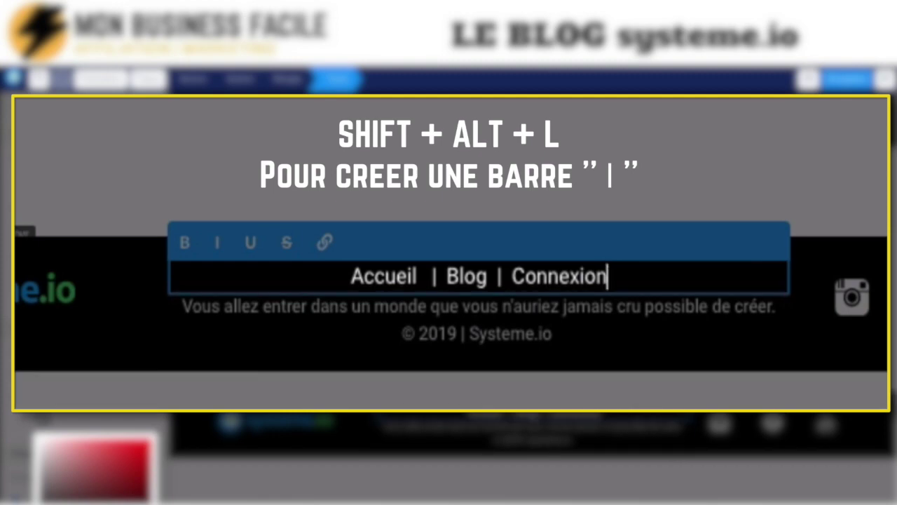
Turn the word Accueil in the footer menu into a link, leaving its URL empty
left_click(419, 276)
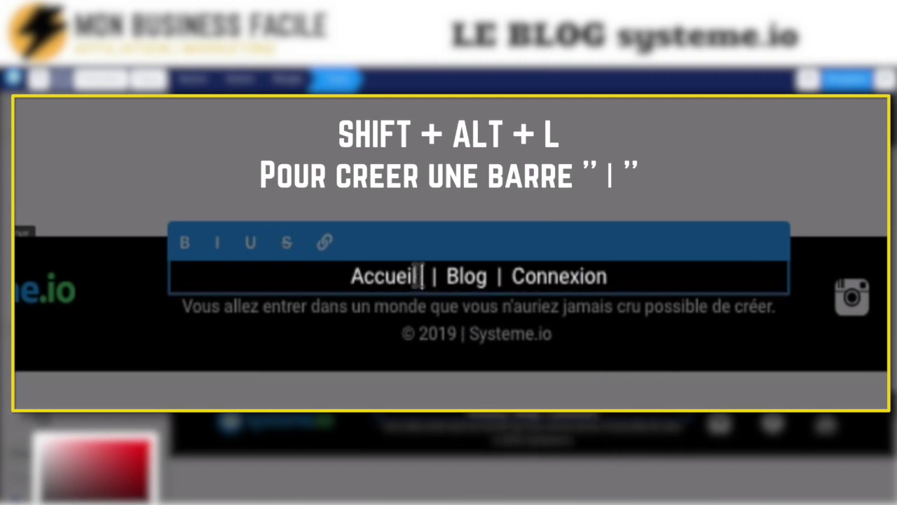
double_click(405, 275)
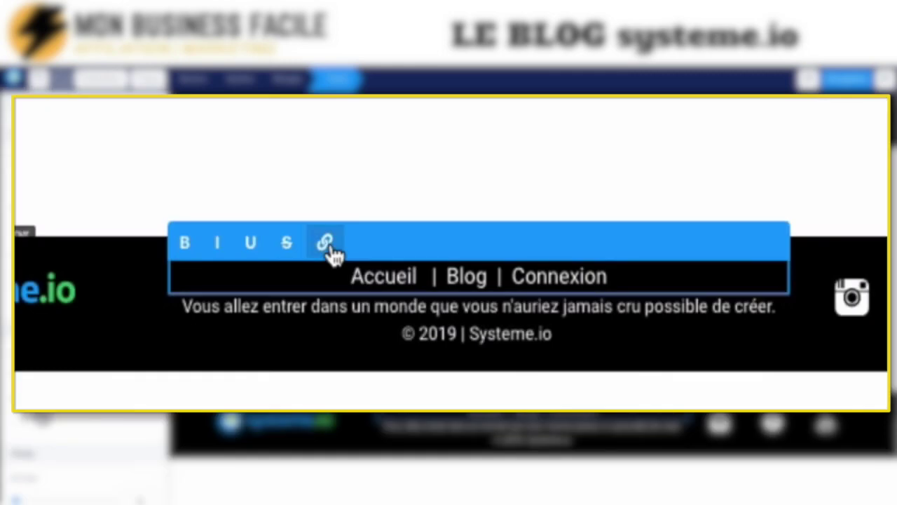
double_click(383, 277)
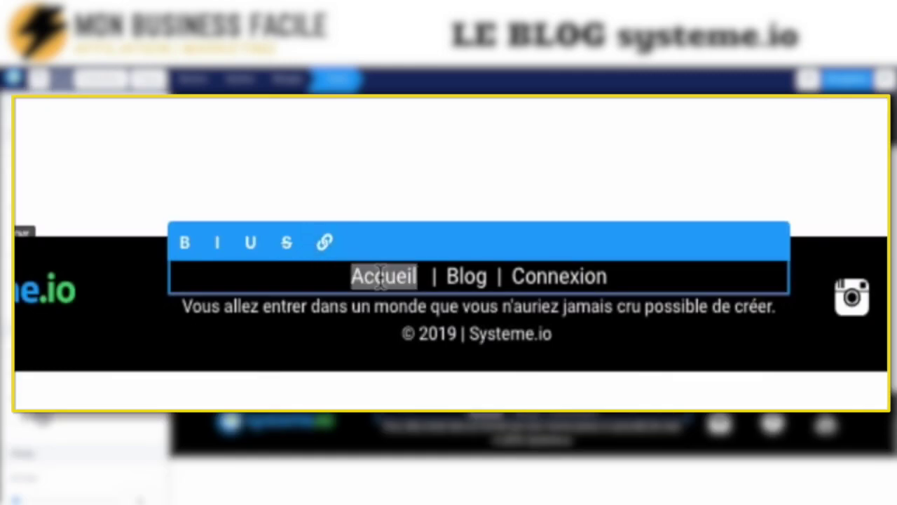
left_click(326, 244)
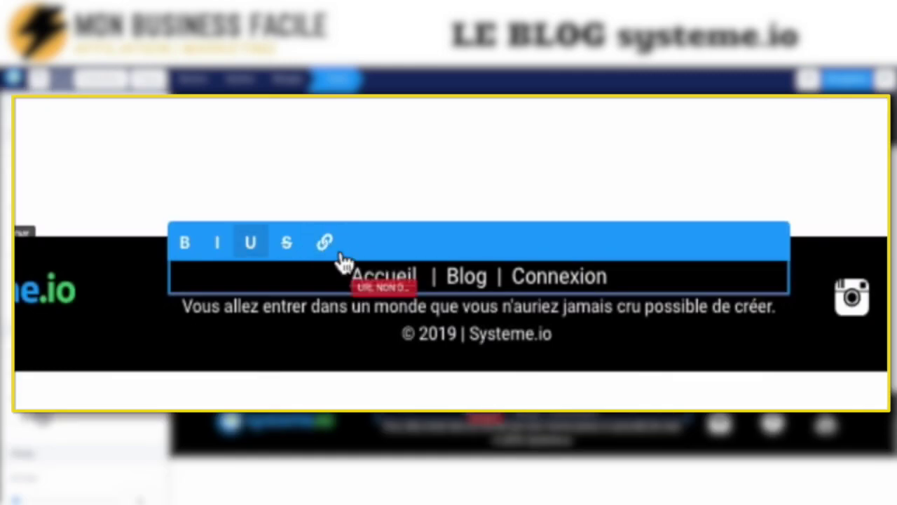
left_click(365, 287)
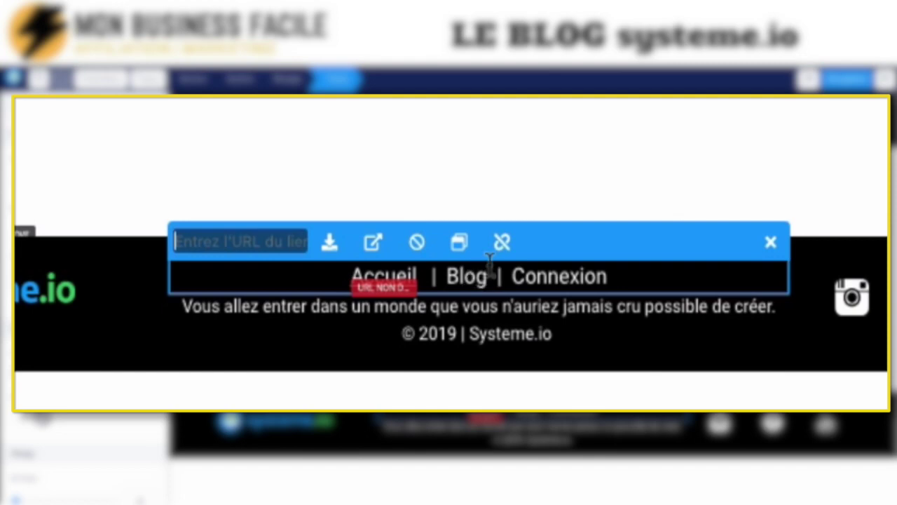
left_click(771, 242)
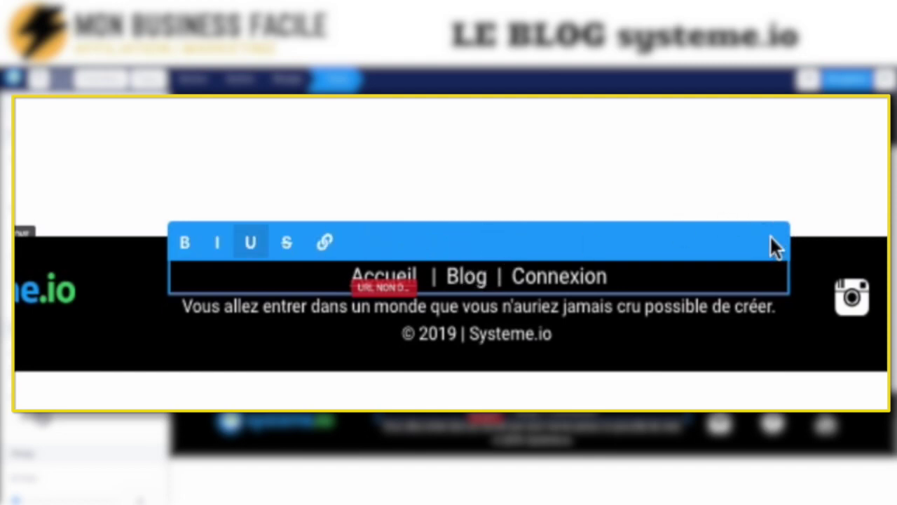
Turn the word Blog in the footer menu into a link, leaving its URL empty
double_click(464, 275)
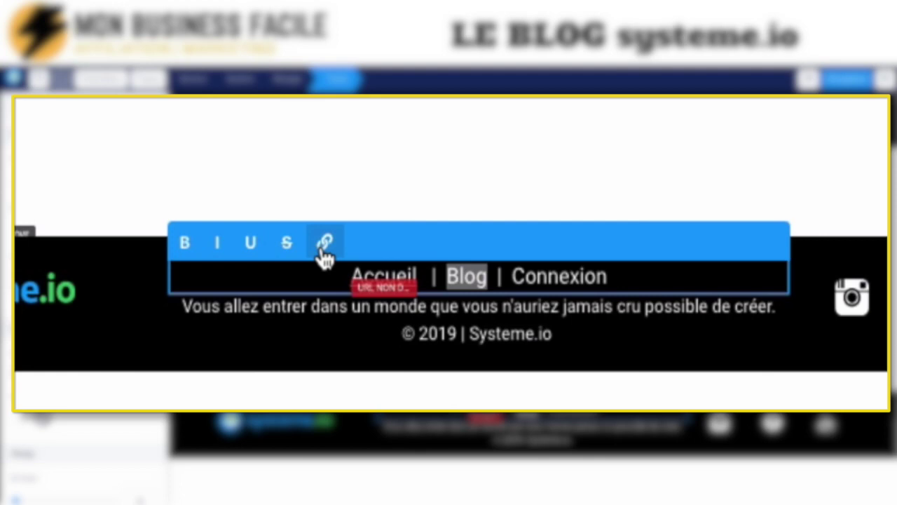
left_click(322, 244)
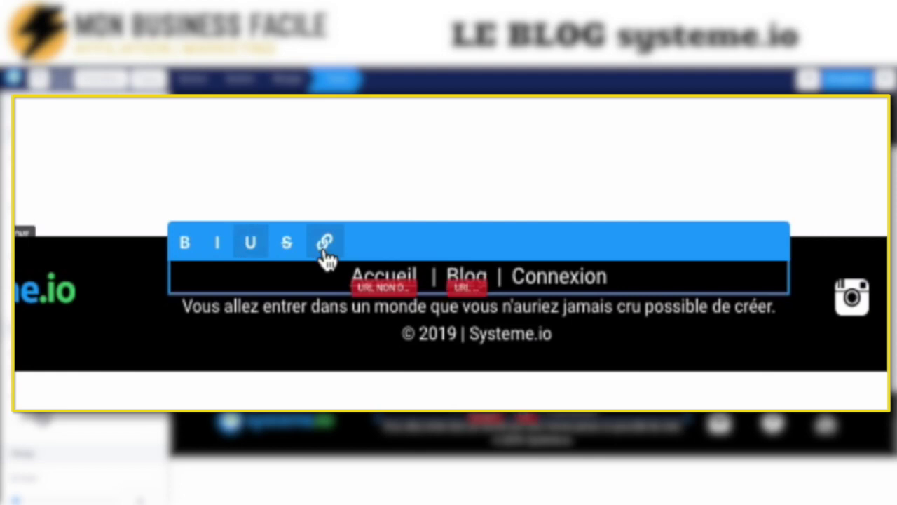
left_click(473, 289)
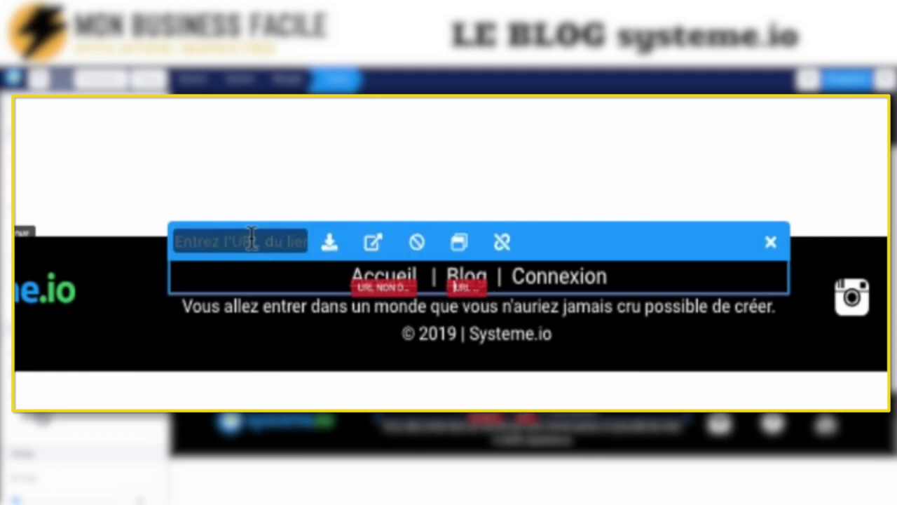
left_click(770, 242)
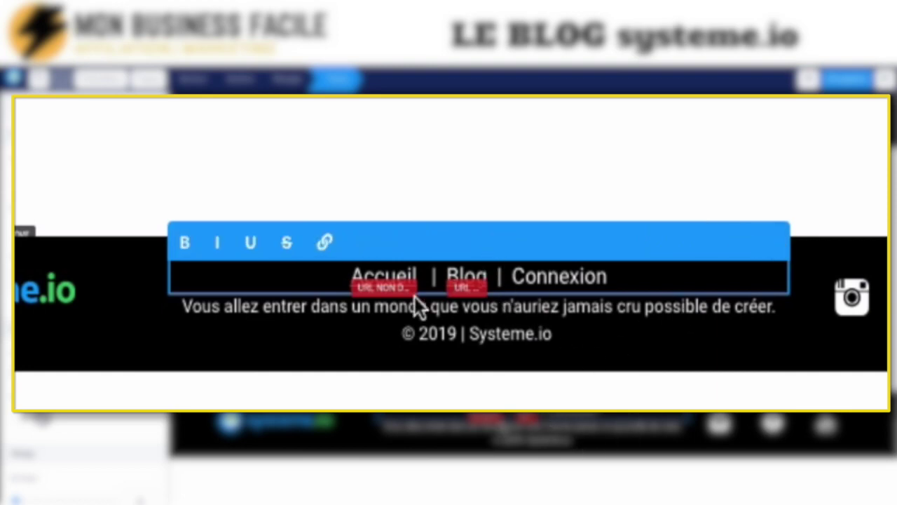
left_click(251, 348)
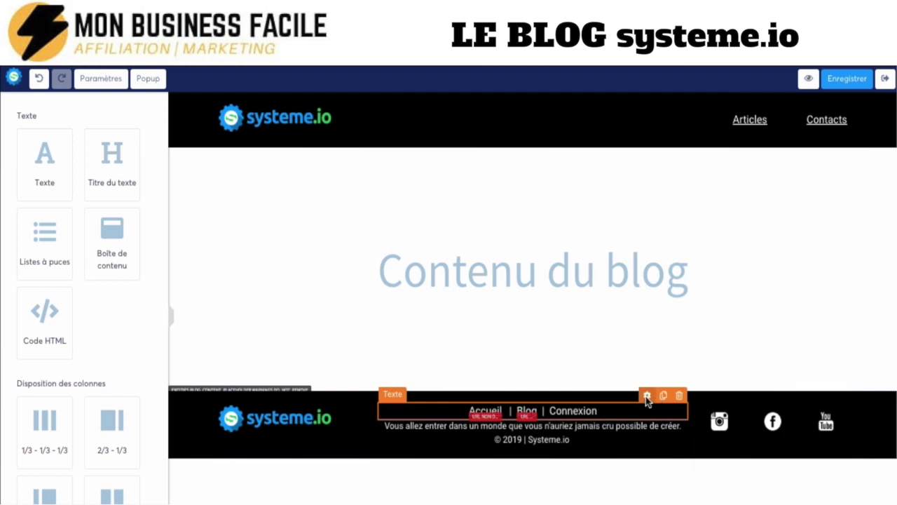
Hide the footer menu text on computers while keeping it on mobile, and save the blog template before exiting the editor
left_click(647, 396)
scroll(89, 417, "down", 8)
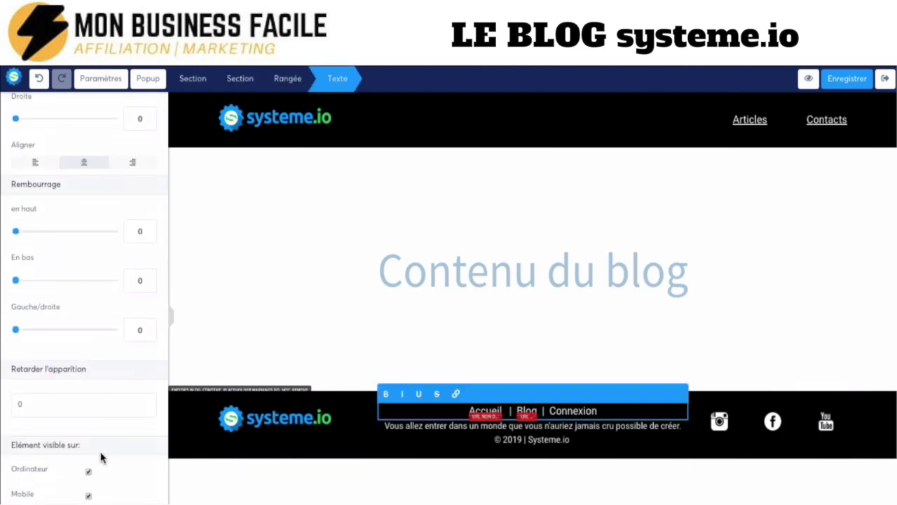
left_click(89, 471)
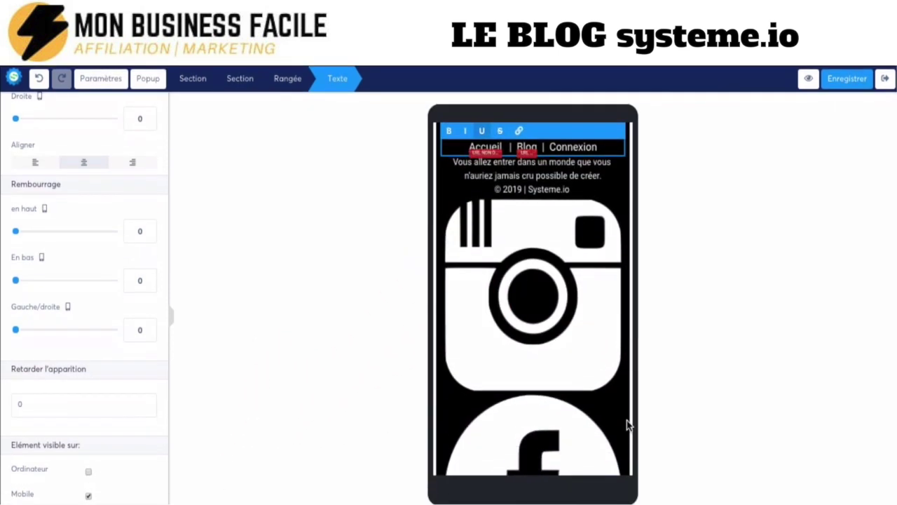
scroll(602, 410, "up", 2)
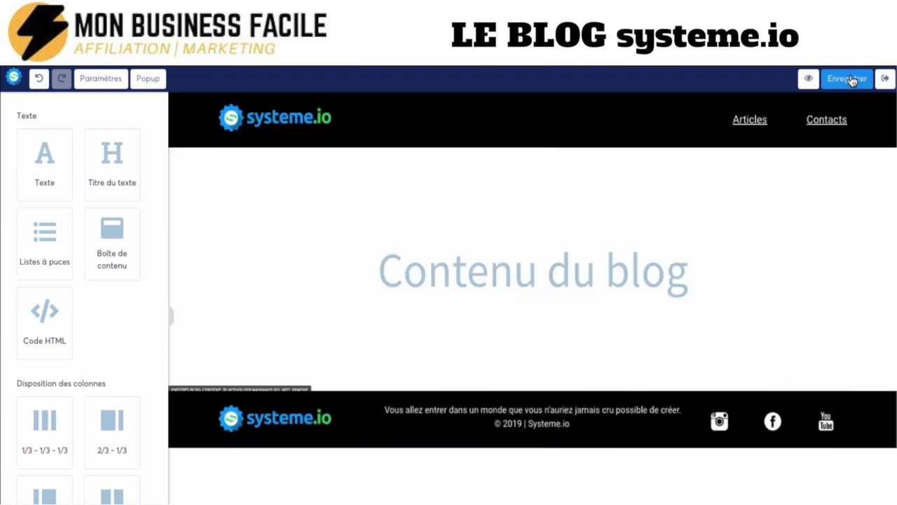
left_click(850, 79)
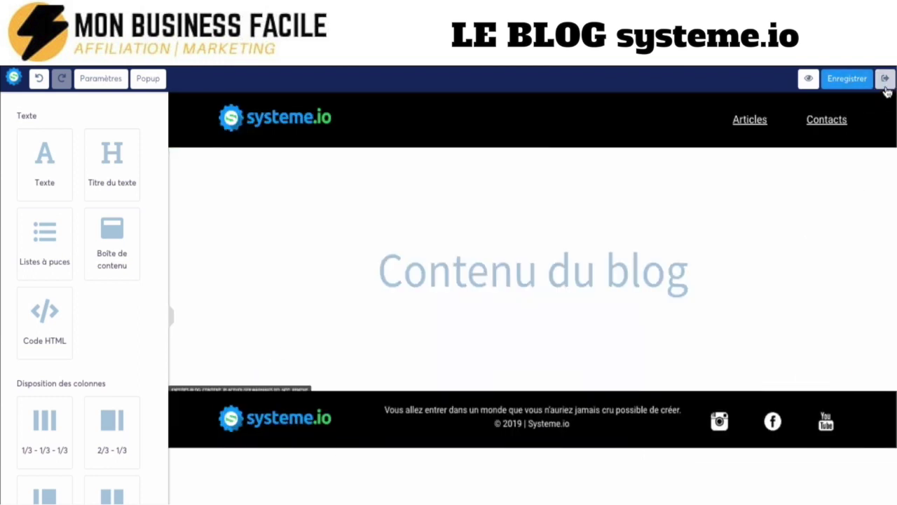
left_click(885, 87)
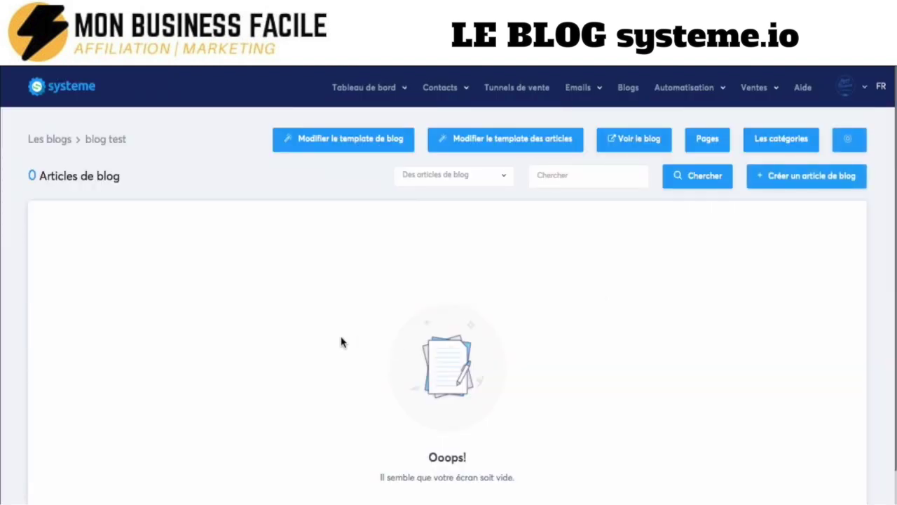
Review the article template's content placeholder, author block and Facebook comments, and save it before exiting the editor
left_click(508, 146)
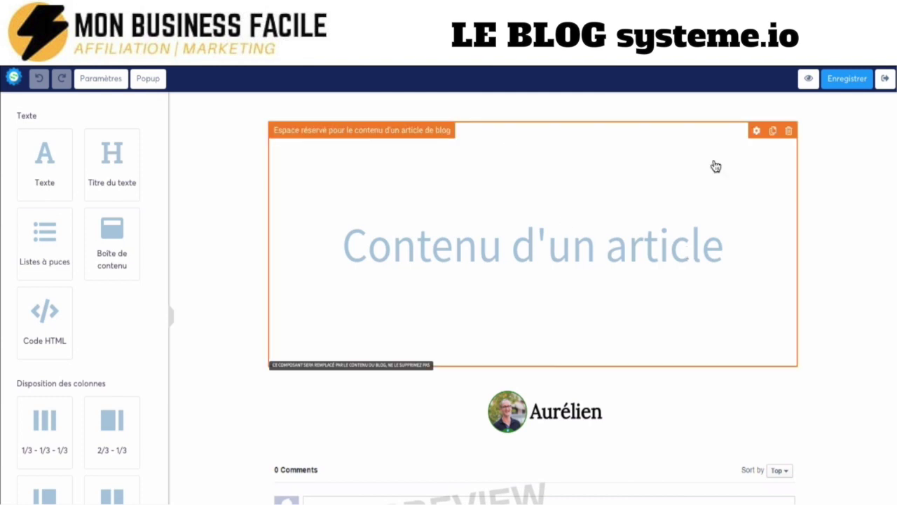
scroll(648, 142, "down", 1)
scroll(647, 142, "up", 1)
scroll(697, 362, "down", 1)
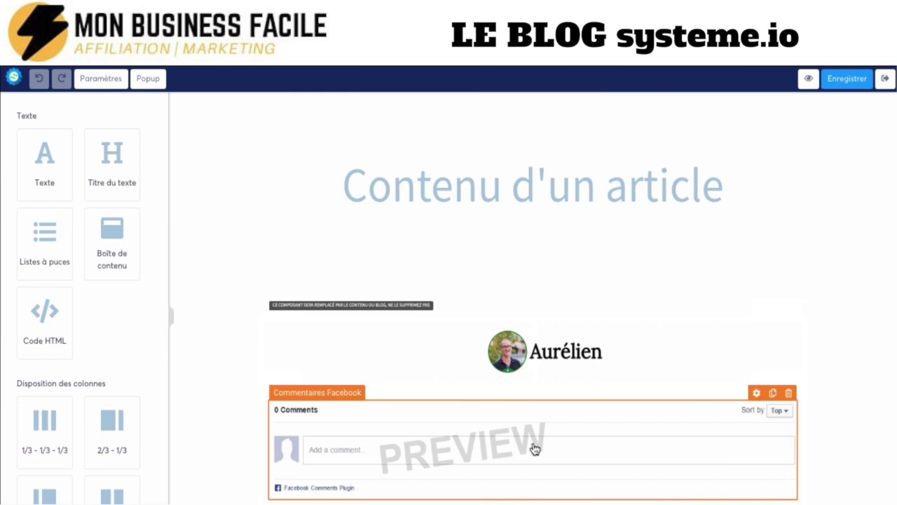
scroll(534, 449, "up", 1)
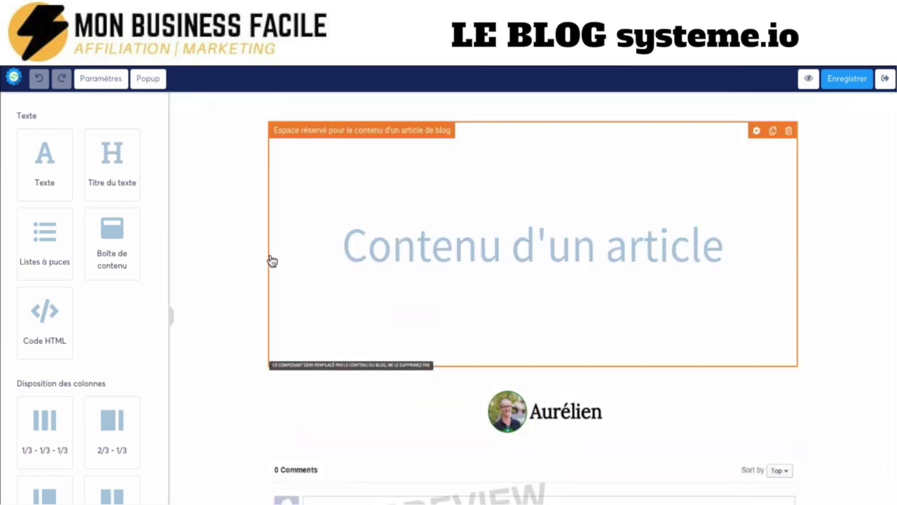
scroll(264, 393, "down", 1)
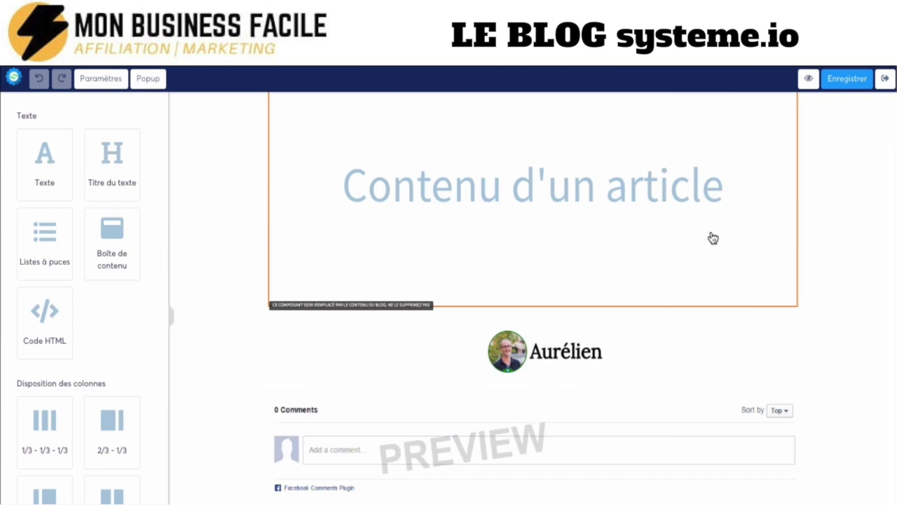
scroll(771, 189, "up", 1)
left_click(848, 92)
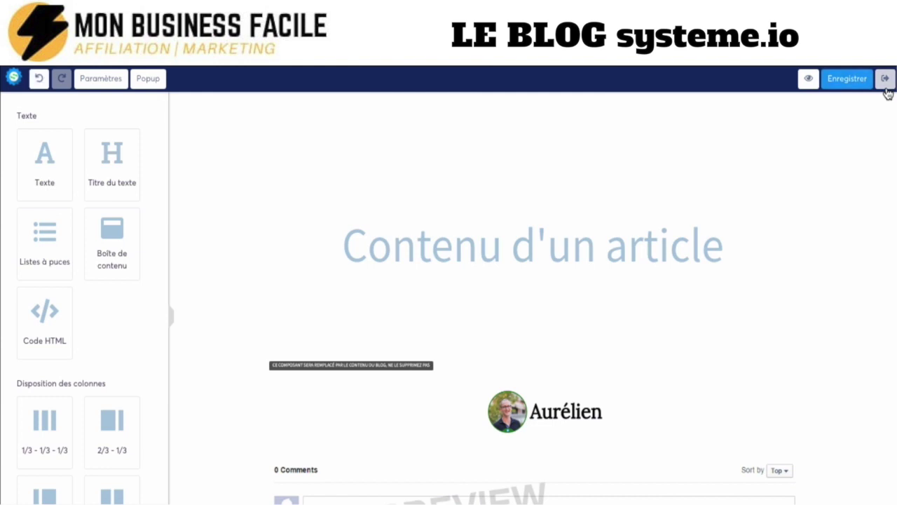
left_click(885, 87)
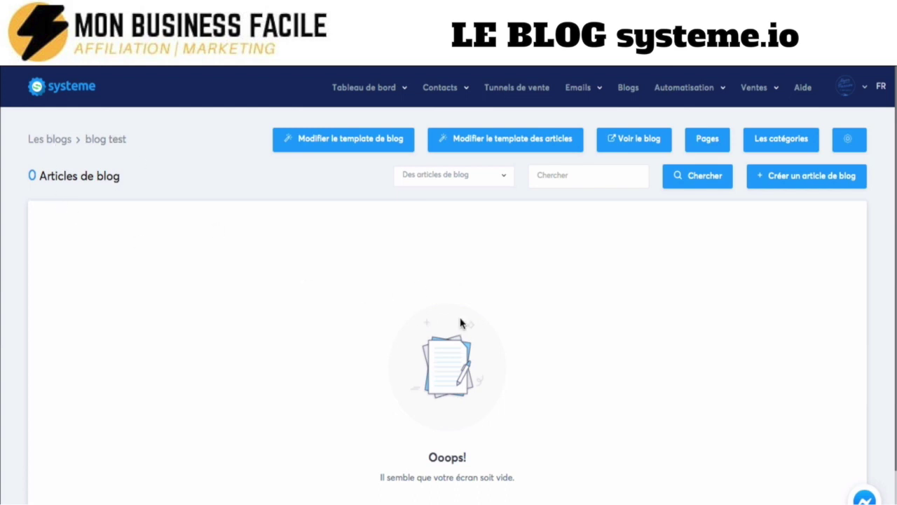
Open the creation form for a new blog article and look over its title, short description and path fields
left_click(829, 186)
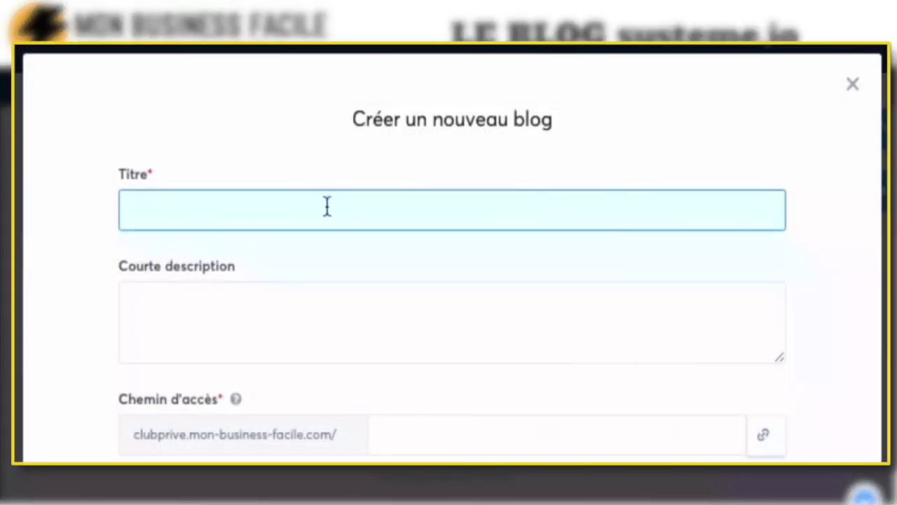
left_click(205, 314)
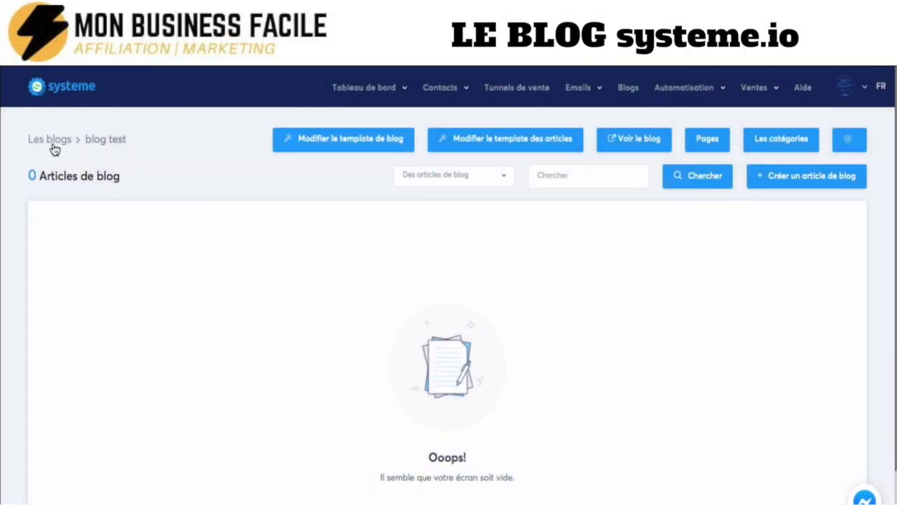
Open the published article Apprendre à nager le crawl sans matériel from Blog Nager Passion
left_click(53, 145)
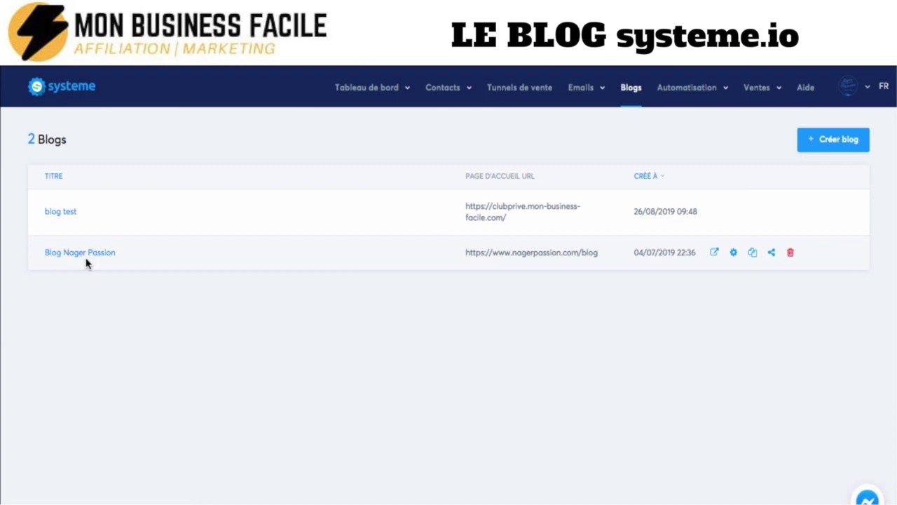
left_click(105, 254)
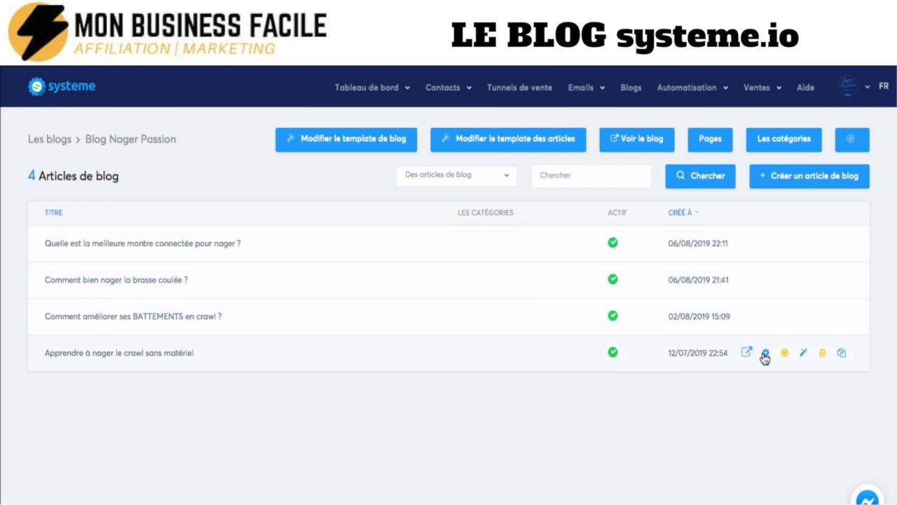
left_click(746, 353)
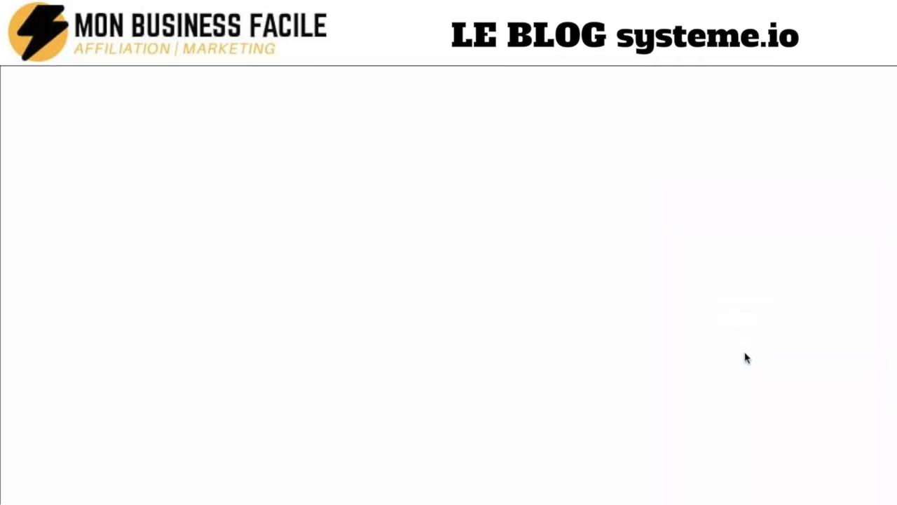
Examine the published crawl article from its introduction down to the comments and footer menu, and dismiss the SMART CRAWL signup popup
scroll(660, 267, "down", 5)
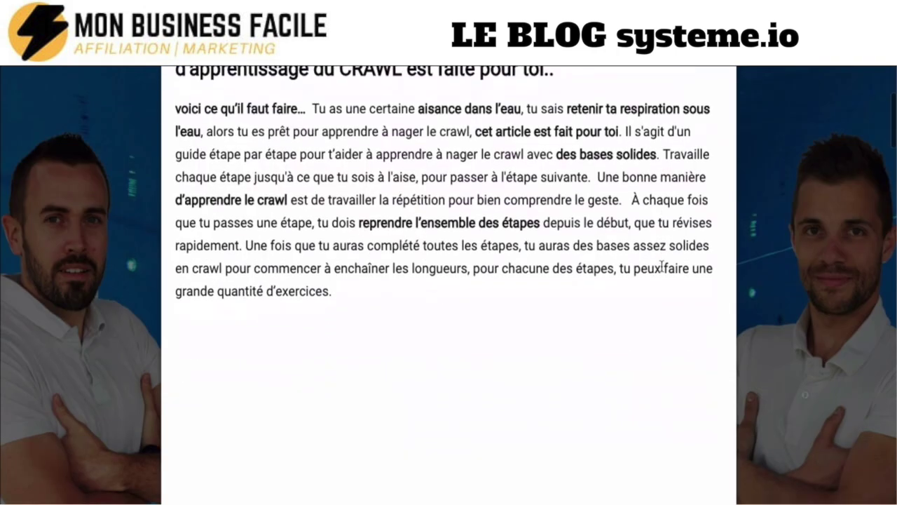
scroll(661, 267, "down", 7)
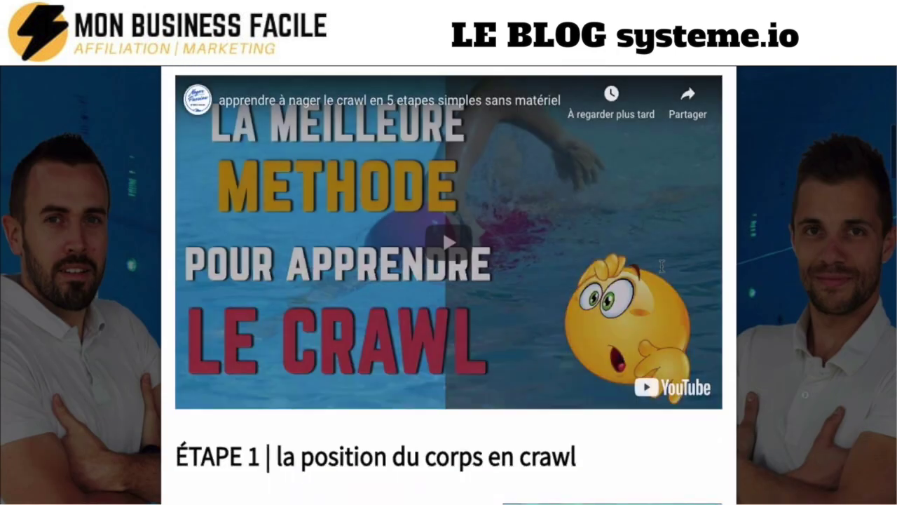
scroll(661, 267, "down", 9)
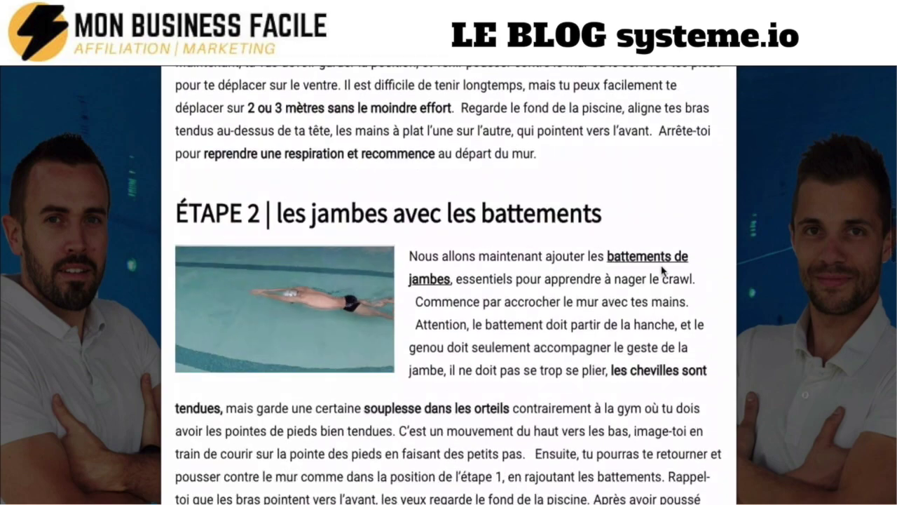
scroll(663, 269, "down", 18)
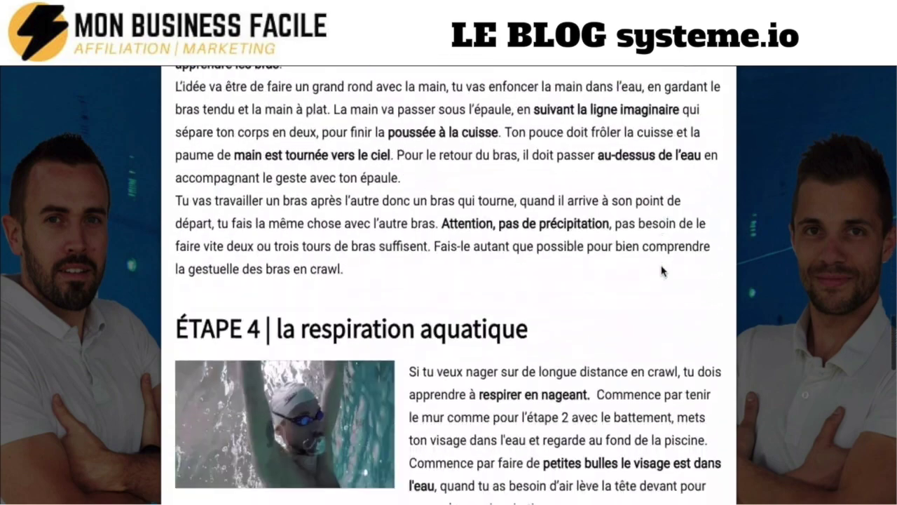
scroll(661, 266, "down", 12)
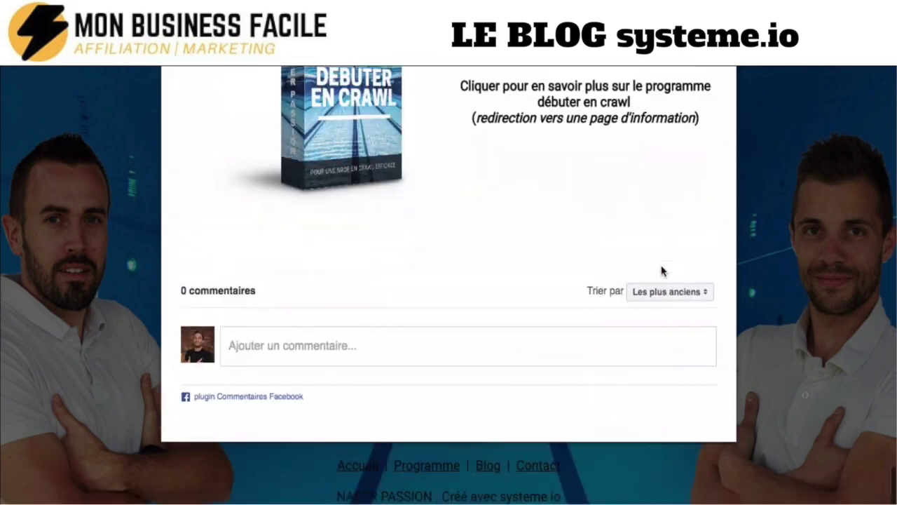
scroll(662, 270, "up", 4)
left_click(662, 268)
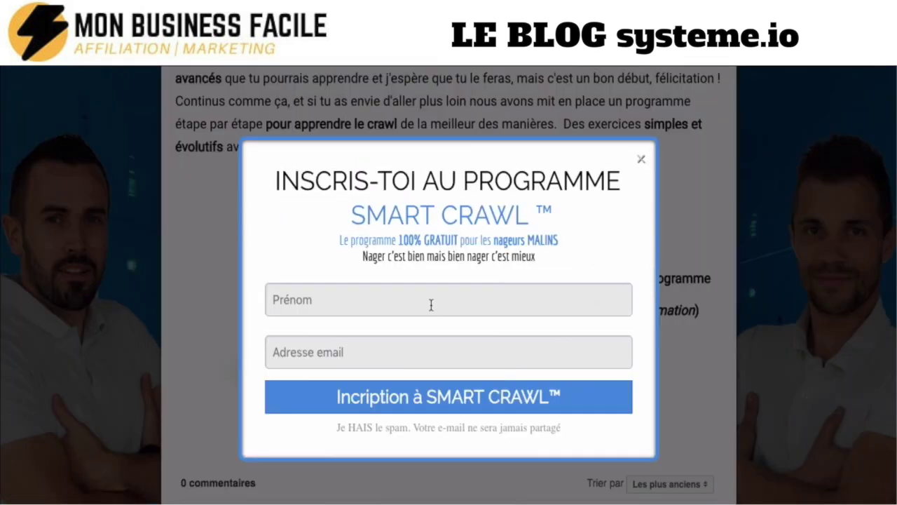
left_click(642, 161)
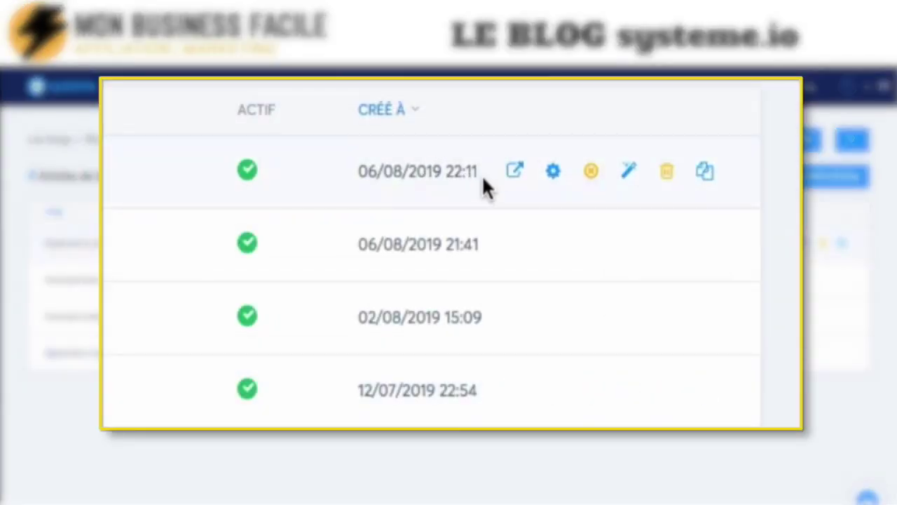
Open the article Quelle est la meilleure montre connectée pour nager ? in the editor and examine its layout of watch sections and Amazon product blocks
left_click(627, 177)
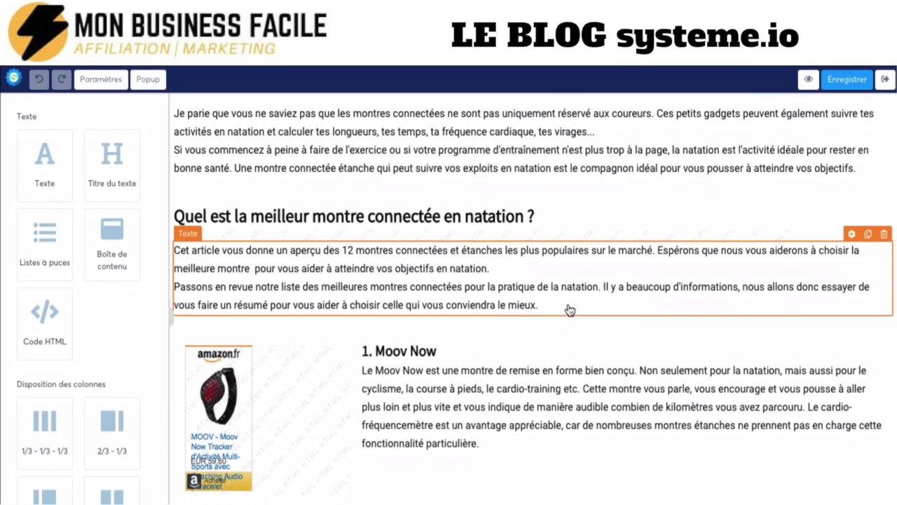
scroll(569, 310, "down", 5)
scroll(570, 310, "down", 2)
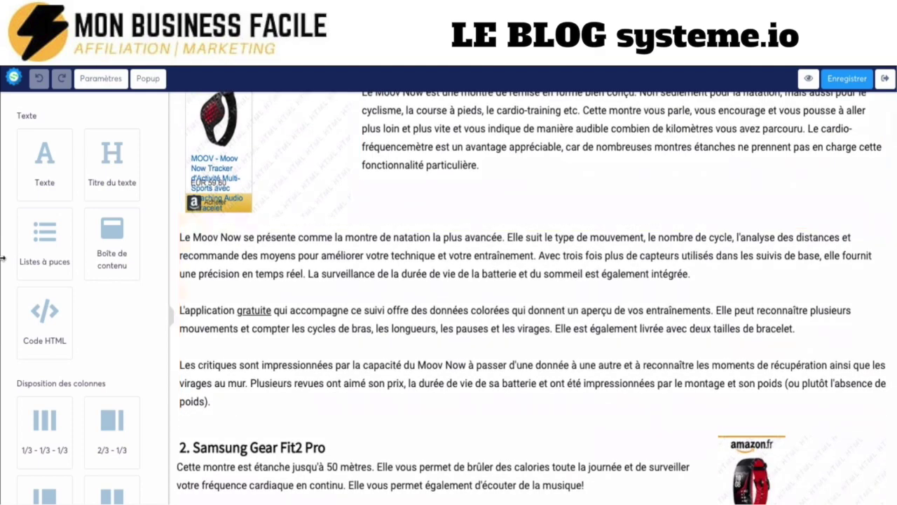
scroll(580, 249, "down", 9)
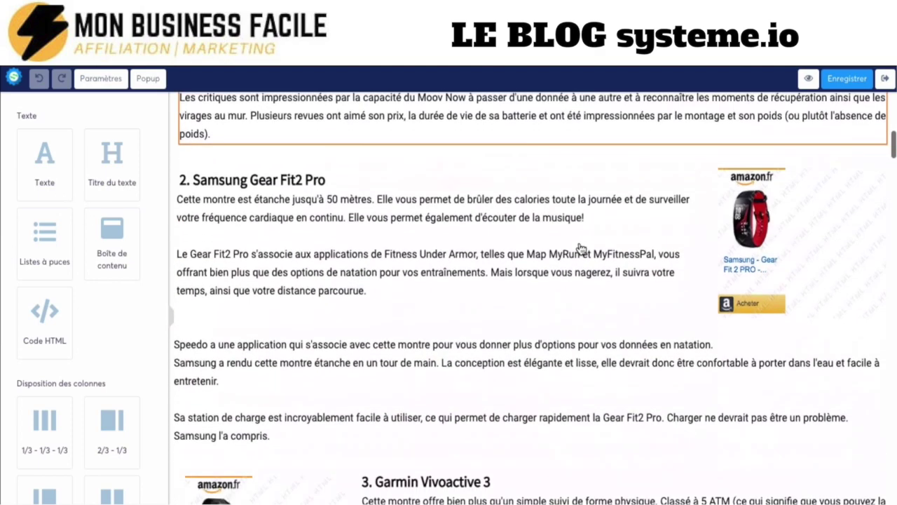
scroll(581, 249, "down", 6)
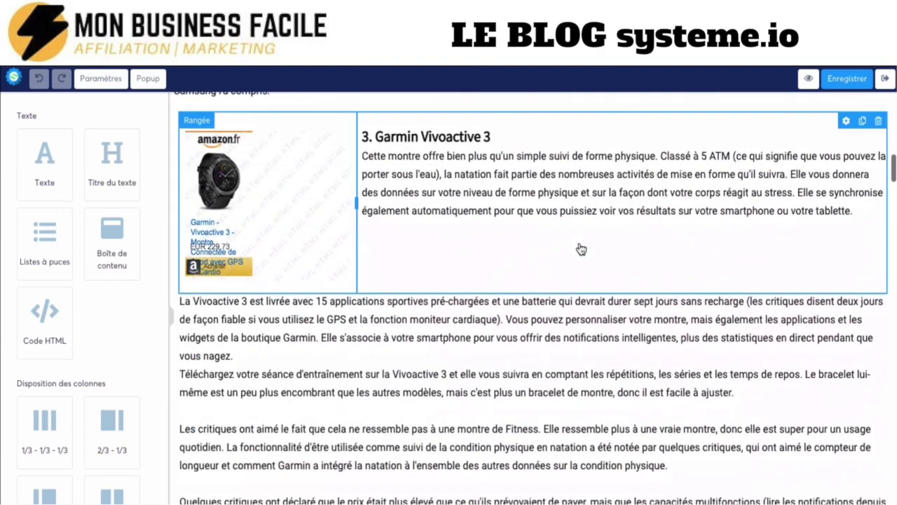
scroll(581, 248, "down", 12)
scroll(581, 249, "down", 14)
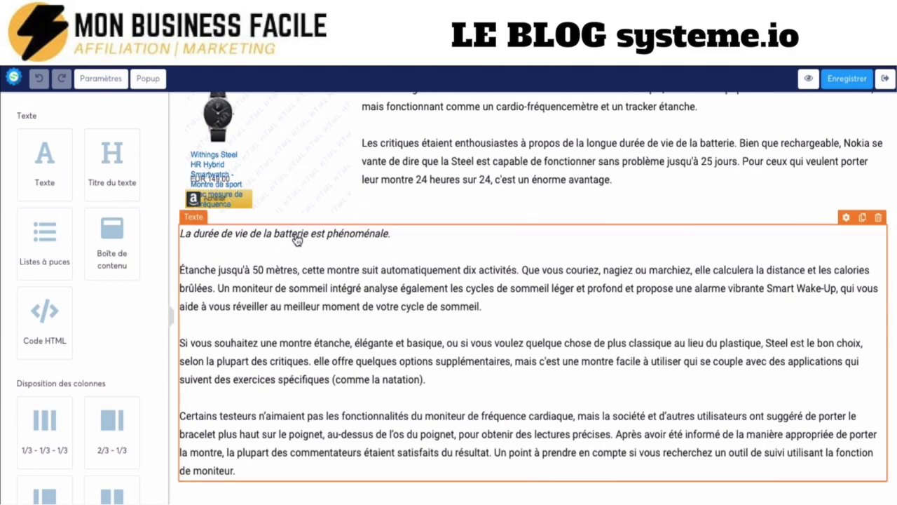
scroll(563, 241, "down", 2)
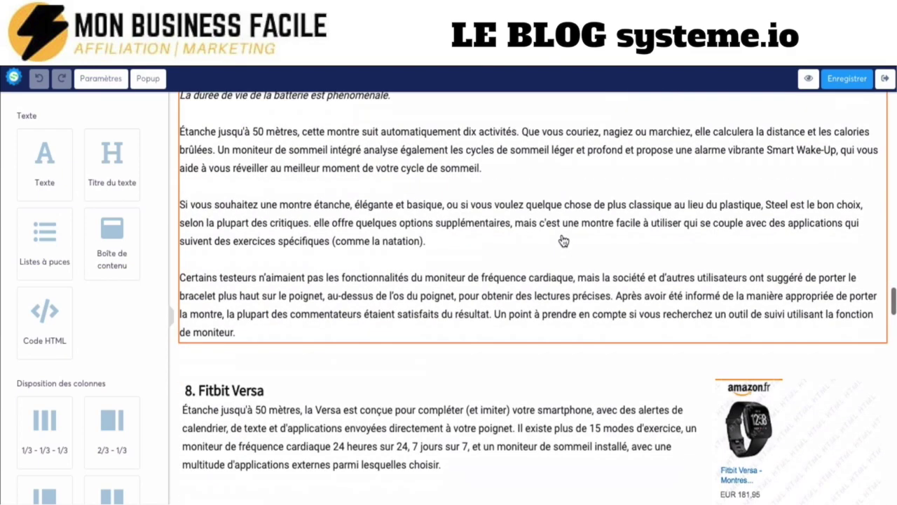
scroll(564, 240, "down", 2)
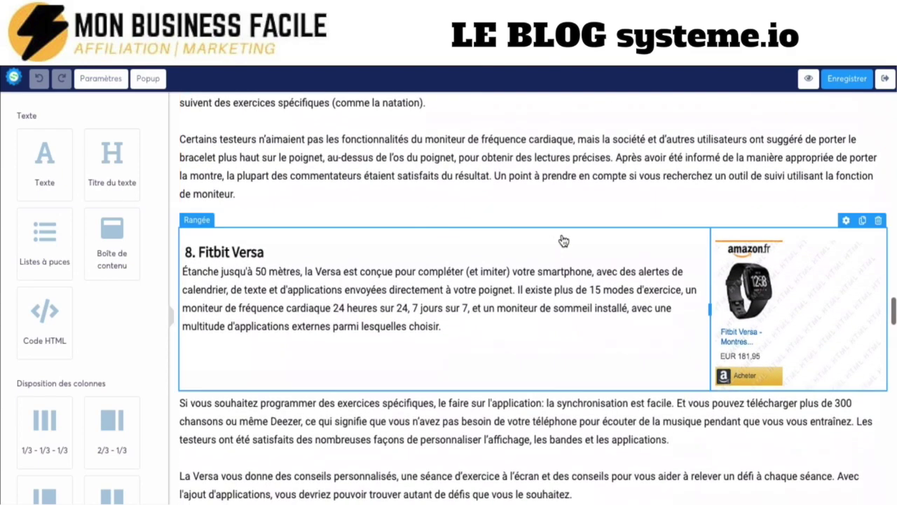
Look over the remaining watch sections of the connected-watch article, save the article and leave the editor
scroll(564, 240, "down", 8)
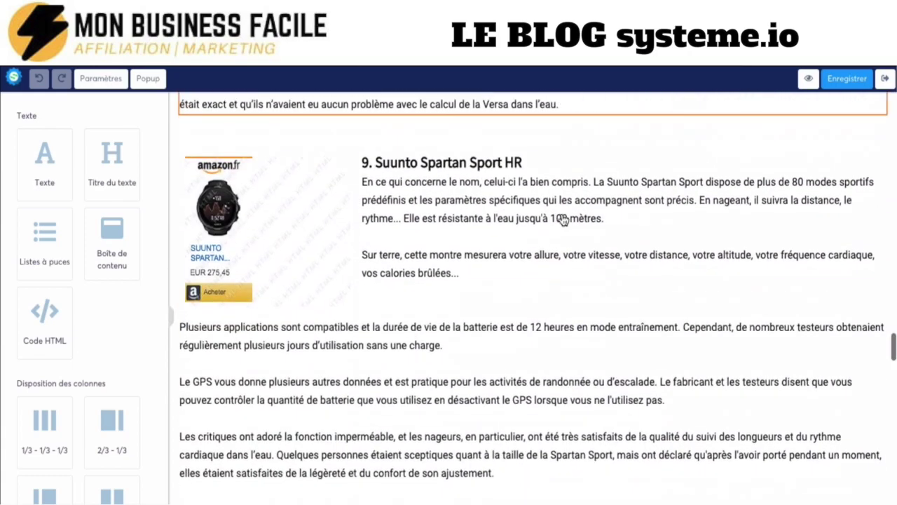
scroll(564, 219, "down", 20)
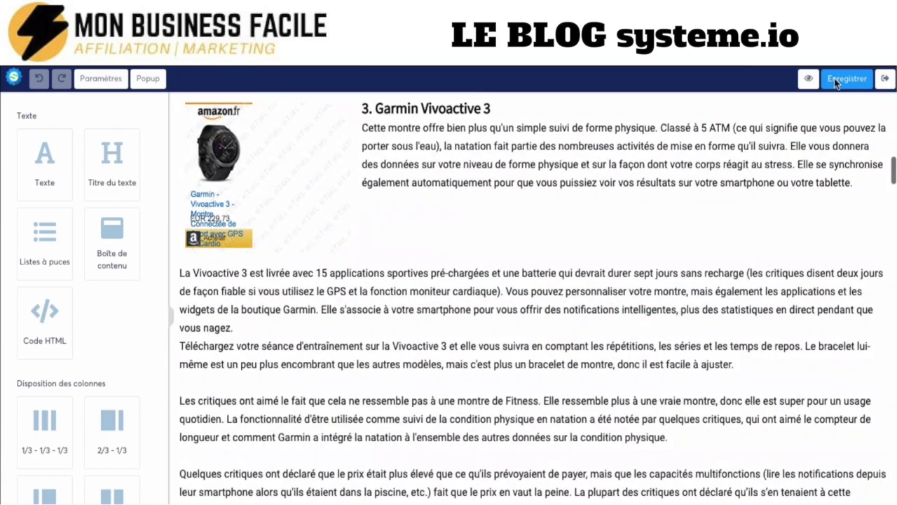
left_click(838, 84)
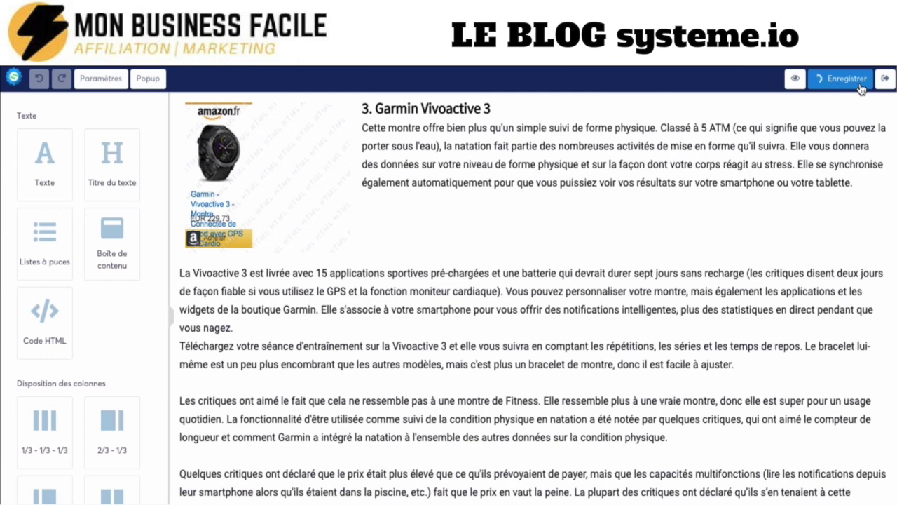
left_click(886, 80)
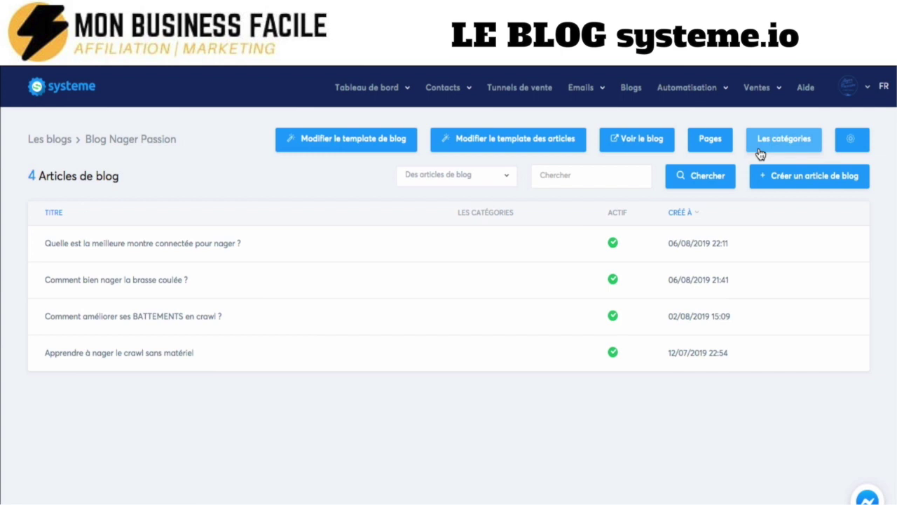
Open the categories page of Blog Nager Passion and look it over
left_click(760, 154)
scroll(761, 154, "down", 2)
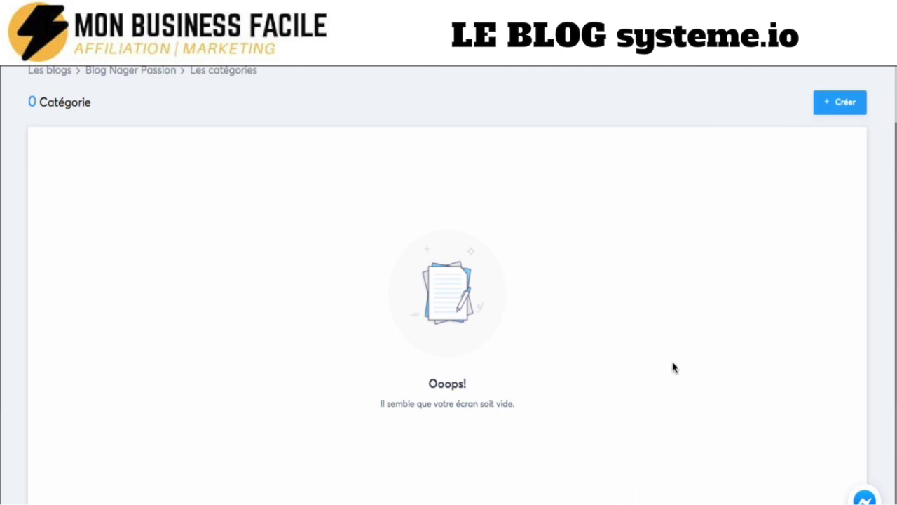
scroll(673, 367, "up", 2)
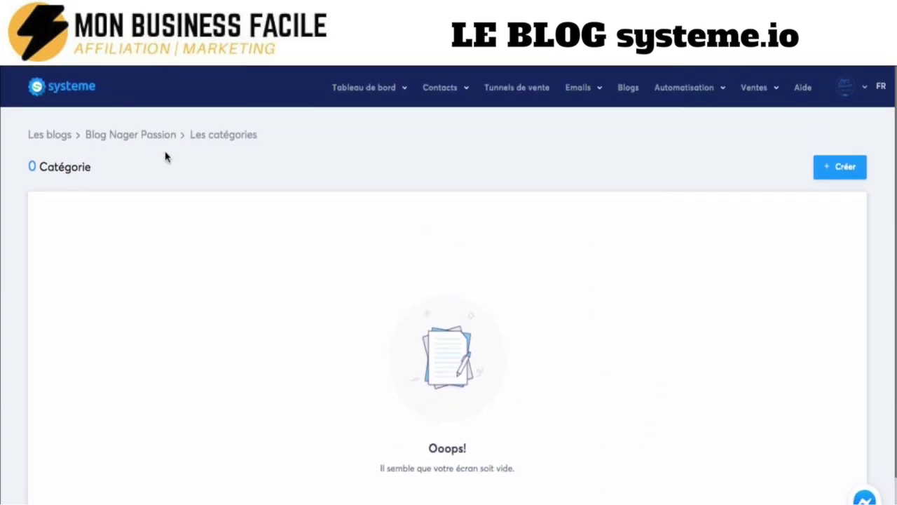
Check the article management page of the blog blog test and return to the list of blogs
left_click(61, 146)
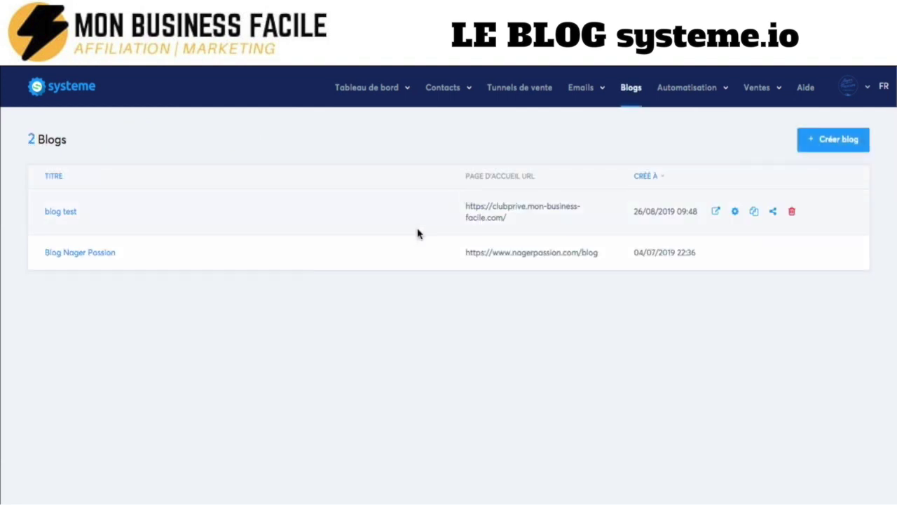
left_click(70, 212)
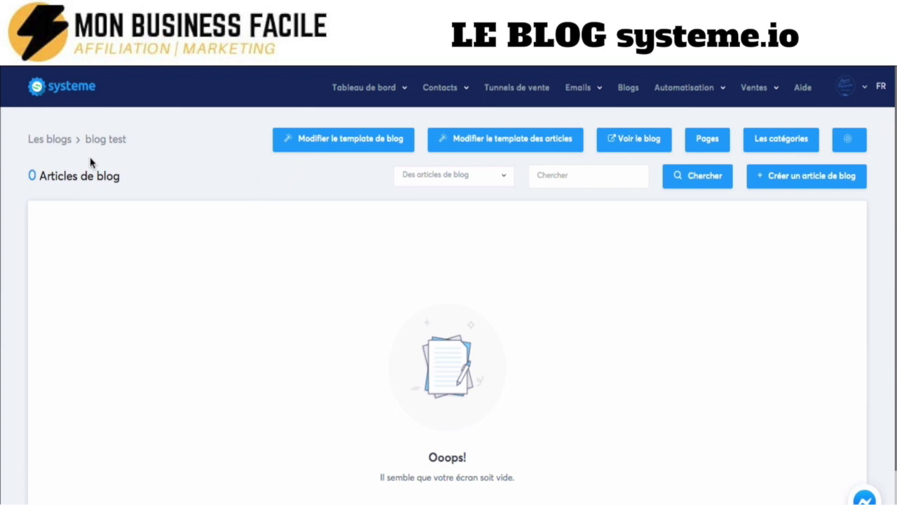
left_click(50, 140)
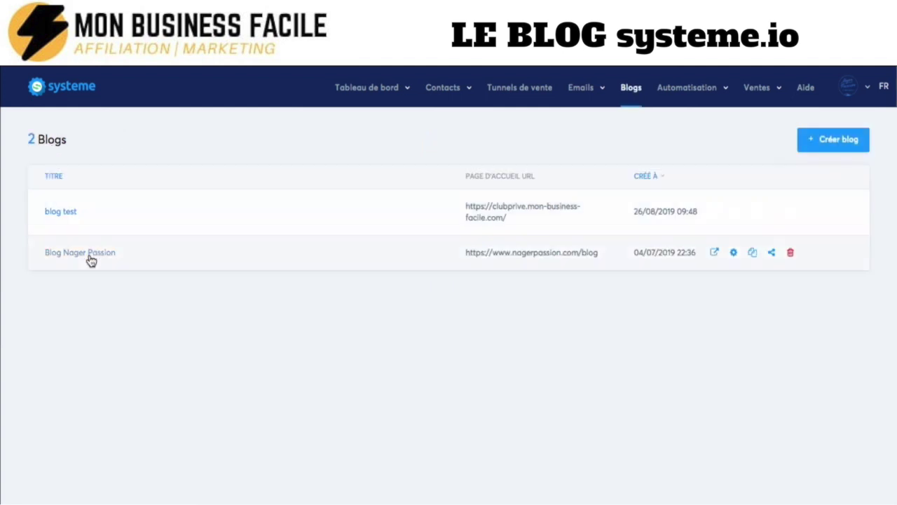
Open the published home page of Blog Nager Passion and examine its header, coach presentation, article previews and contact section
left_click(89, 258)
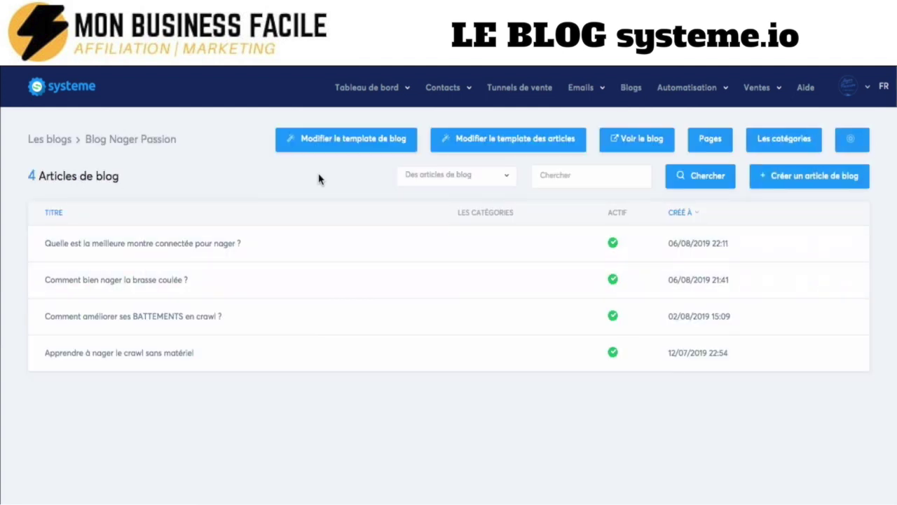
left_click(655, 139)
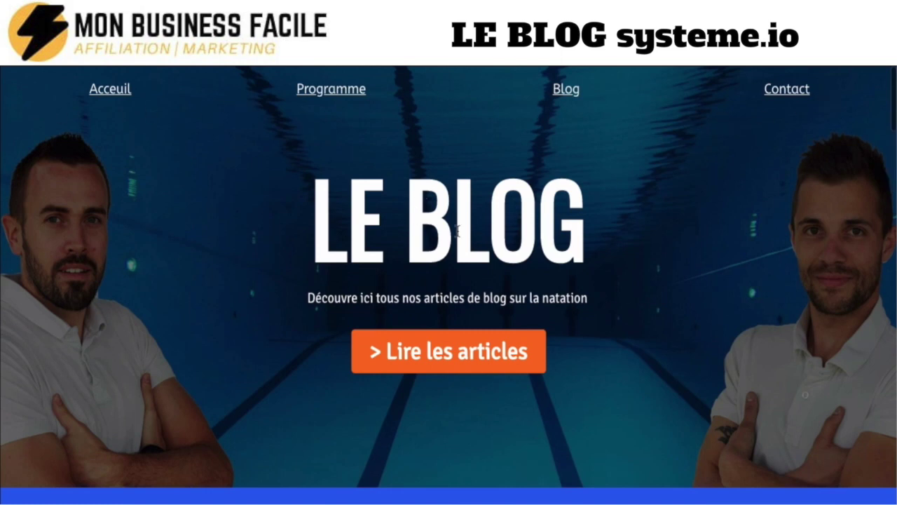
scroll(700, 343, "down", 1)
scroll(702, 342, "down", 20)
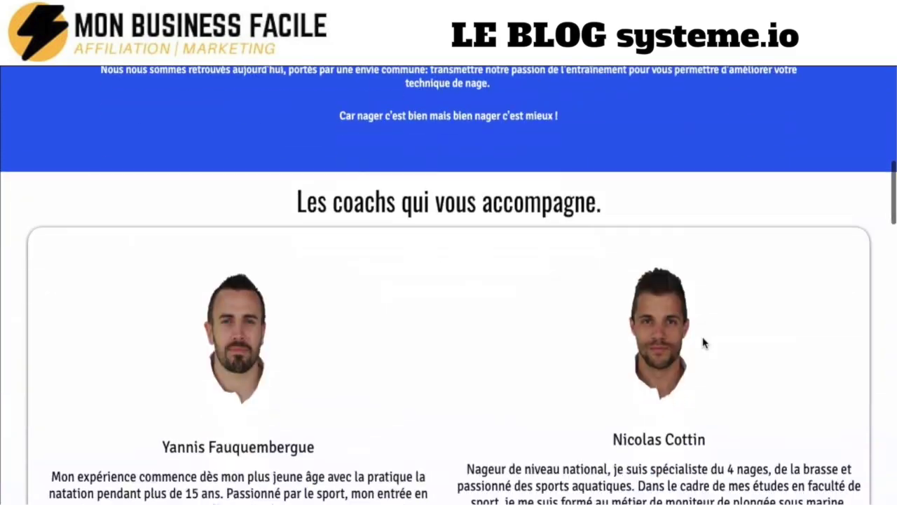
scroll(703, 343, "down", 10)
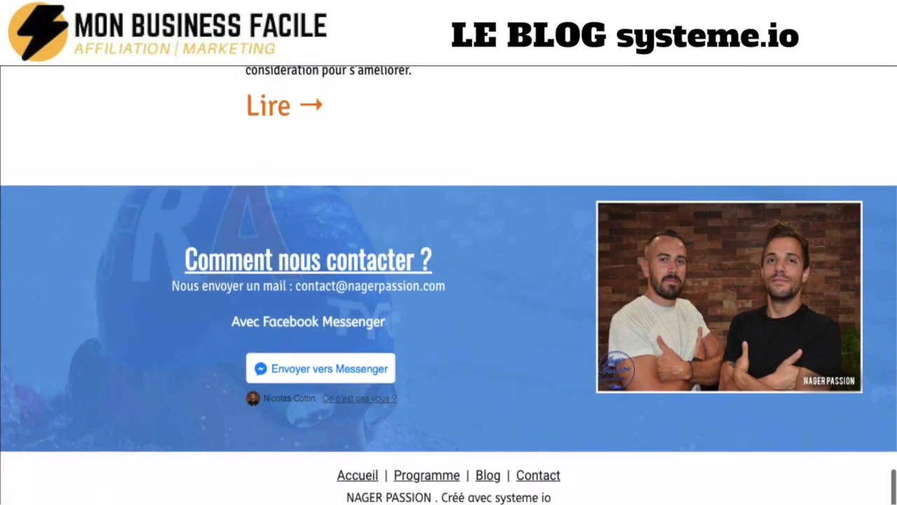
scroll(573, 479, "up", 20)
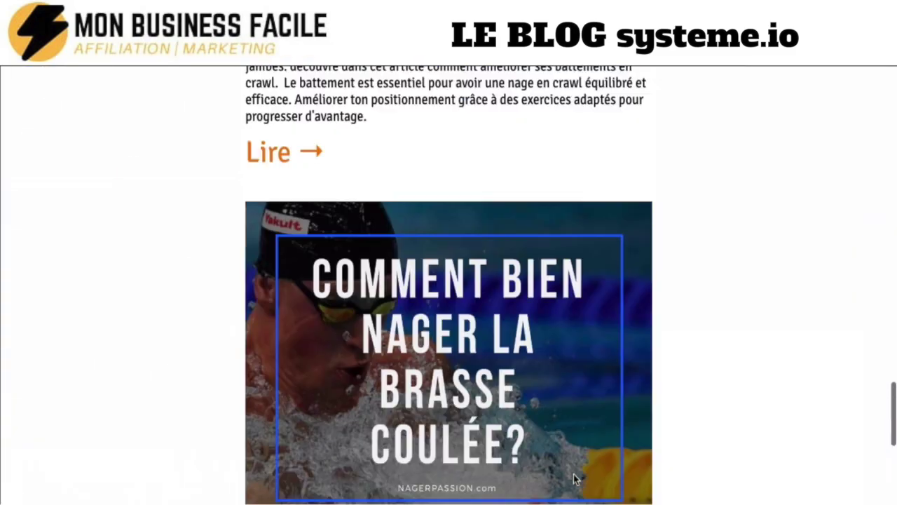
scroll(573, 479, "down", 1)
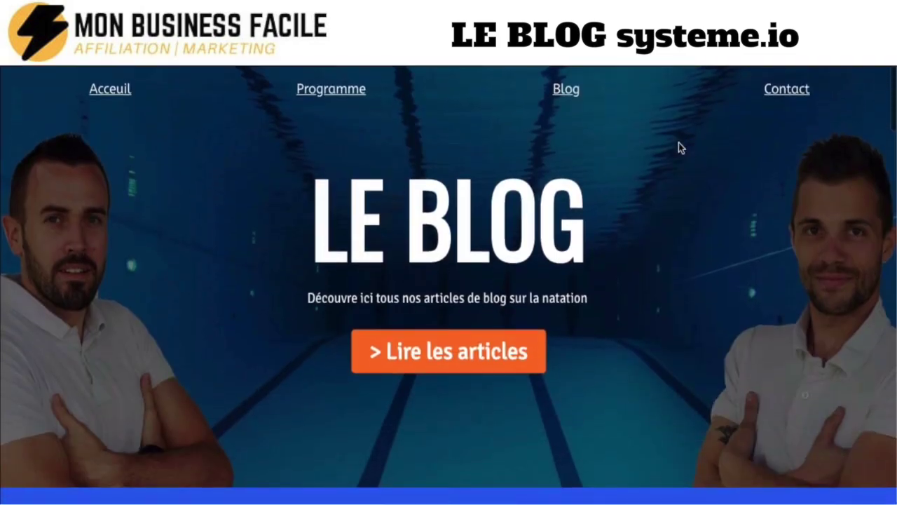